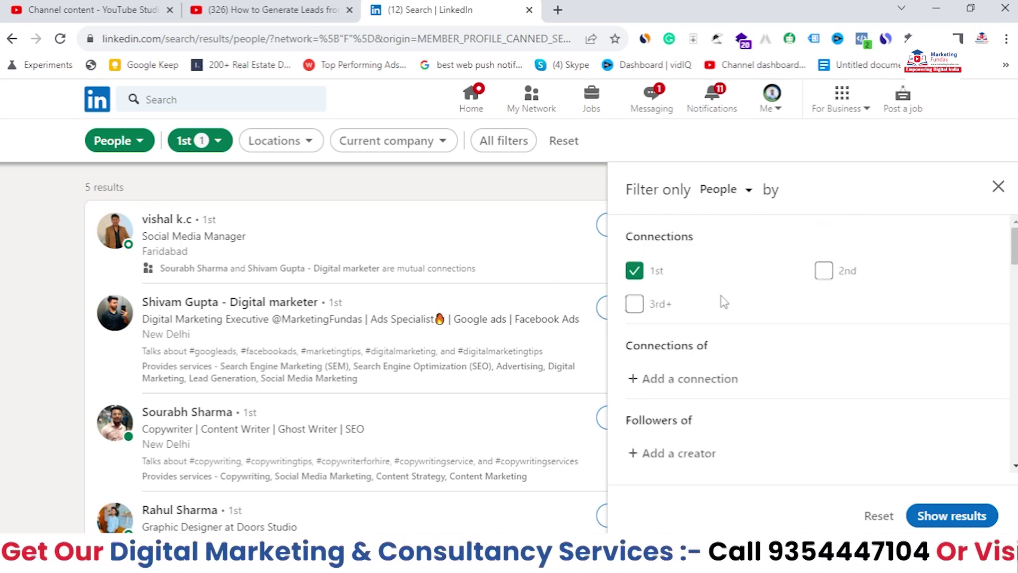
Tick 3rd+ and 2nd under Connections so all three degrees are selected with 1st
scroll(723, 297, "down", 5)
left_click_drag(1013, 313, 1013, 225)
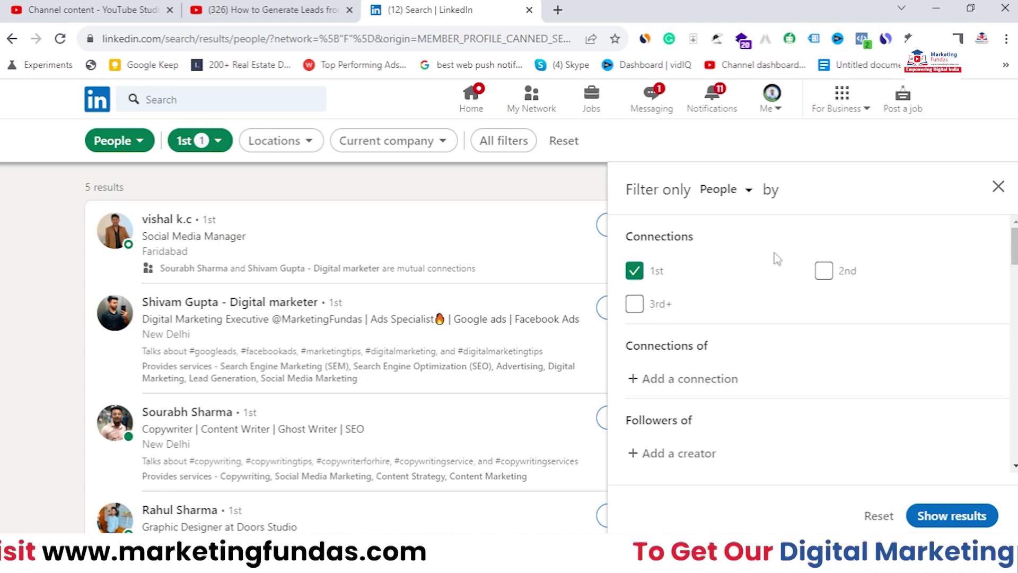
left_click(634, 305)
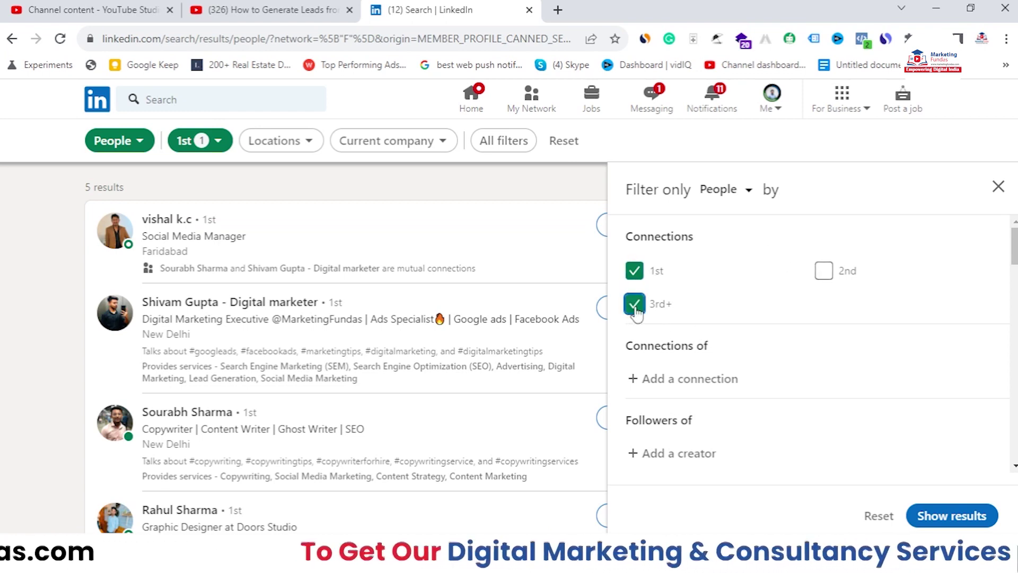
left_click(823, 271)
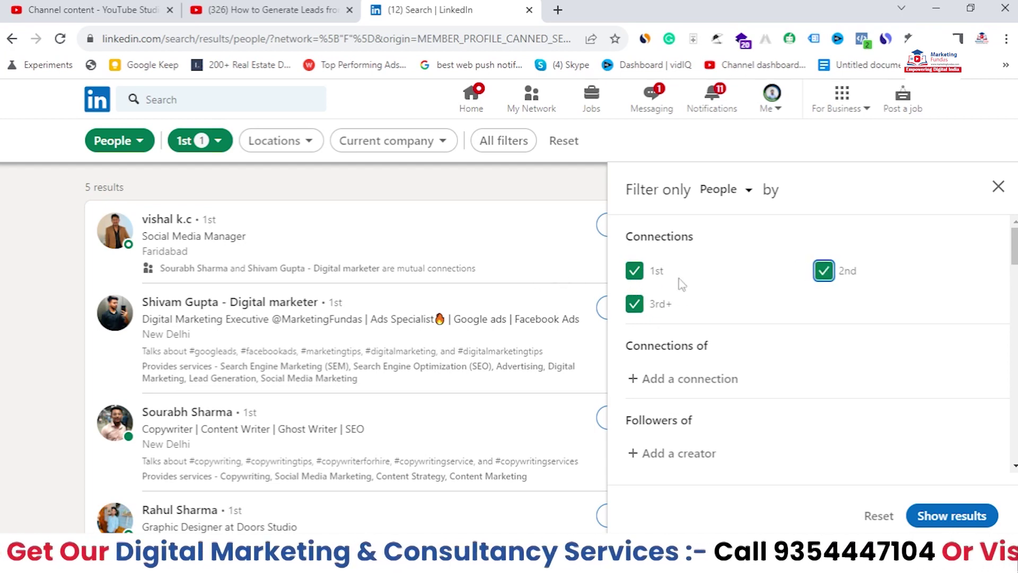
scroll(756, 361, "down", 5)
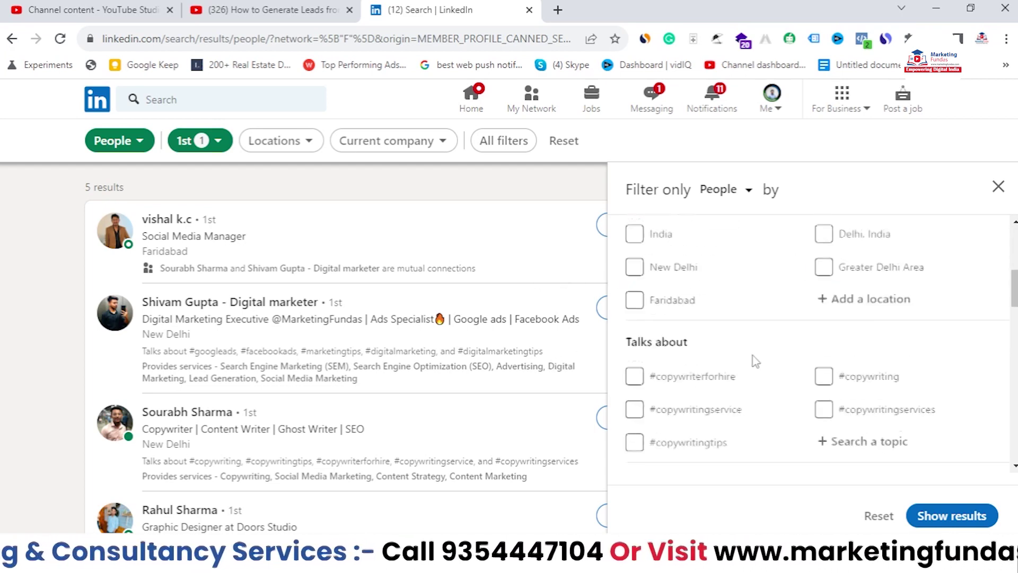
Highlight the Connections of and Followers of filter sections
scroll(756, 361, "up", 4)
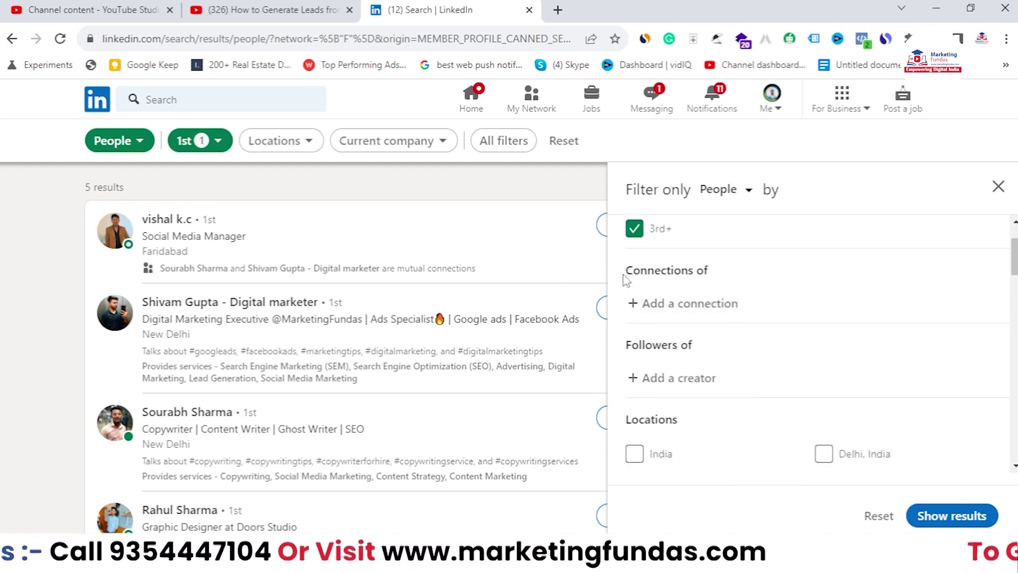
left_click_drag(626, 273, 727, 303)
left_click_drag(627, 344, 699, 354)
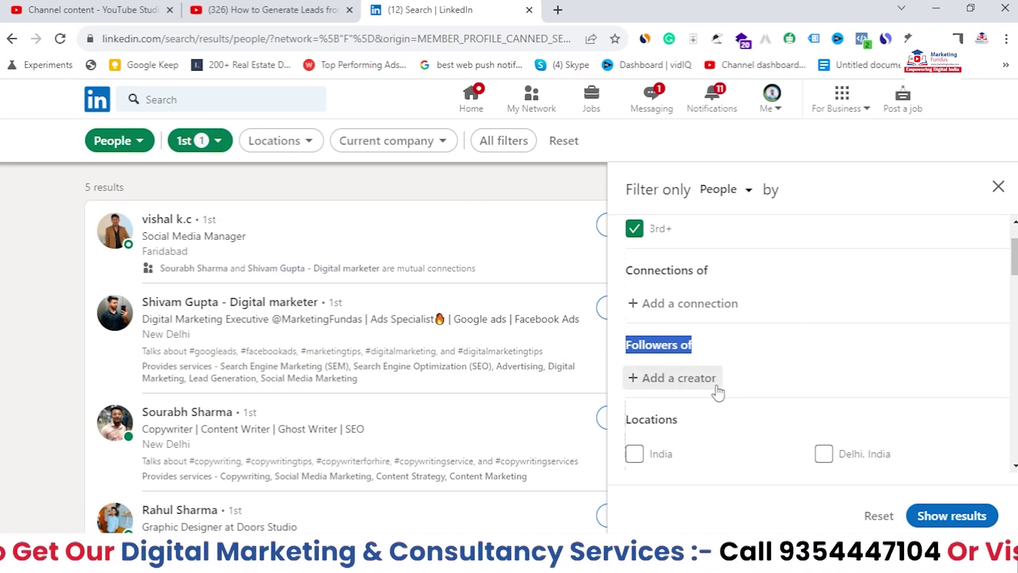
left_click_drag(624, 272, 742, 266)
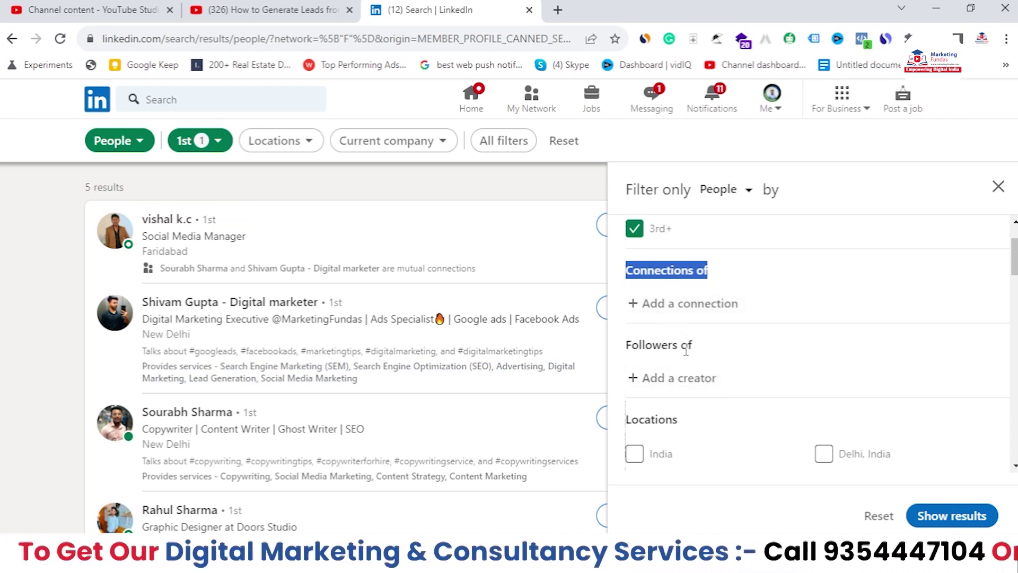
Scroll down to Talks about and open an empty Search a topic field
scroll(859, 305, "down", 3)
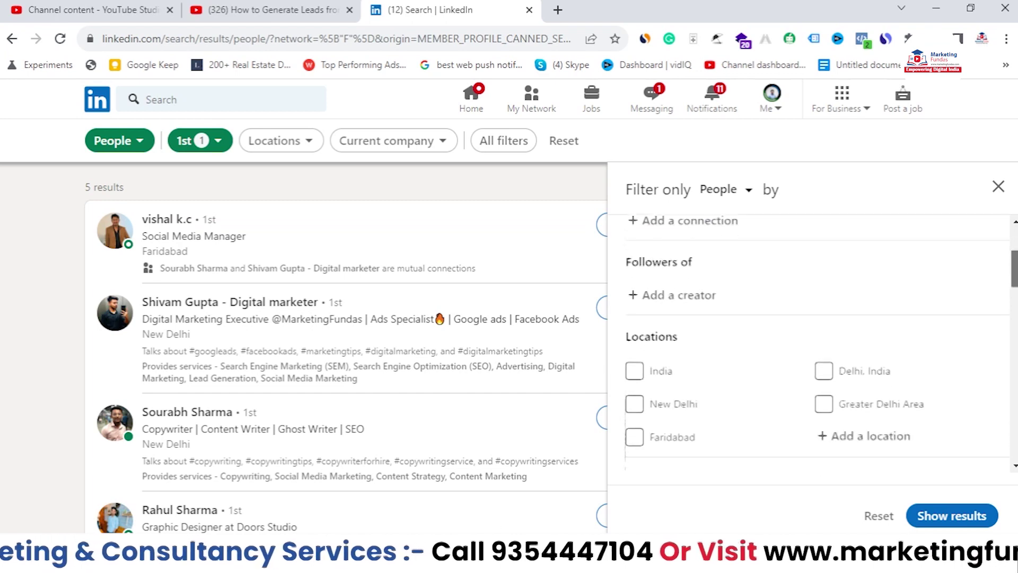
scroll(634, 416, "down", 1)
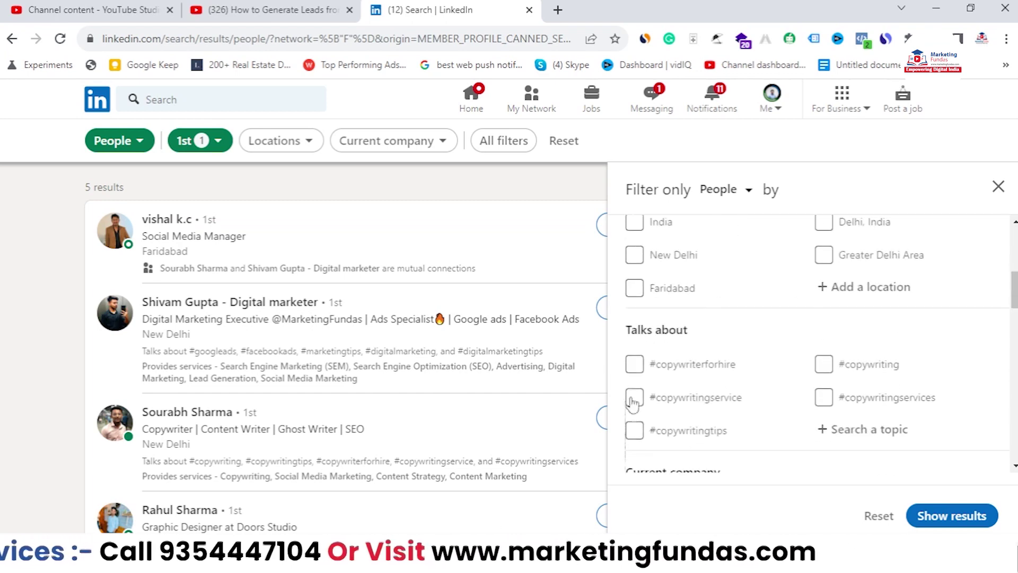
scroll(630, 353, "up", 1)
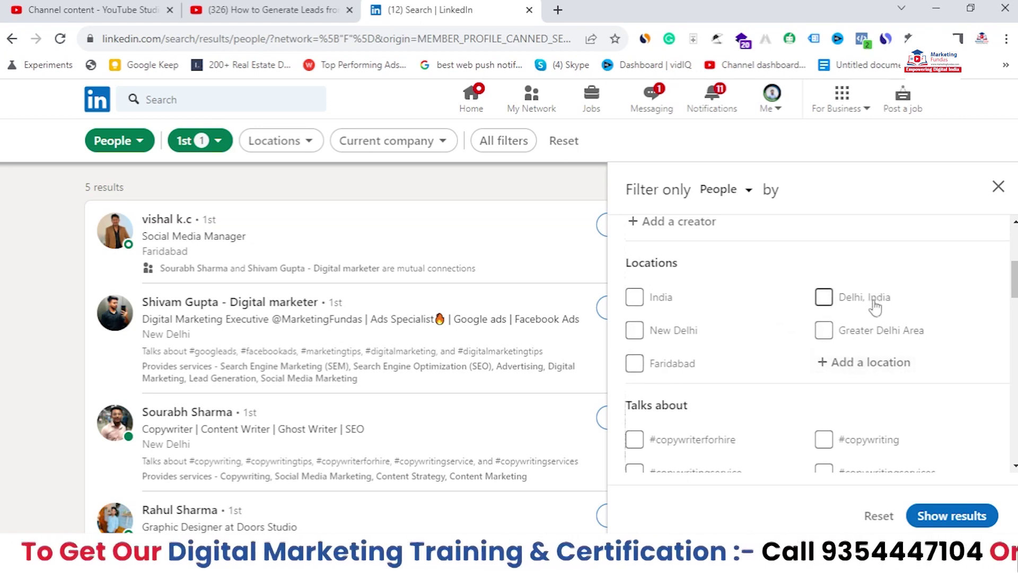
scroll(1002, 307, "down", 1)
scroll(873, 302, "down", 1)
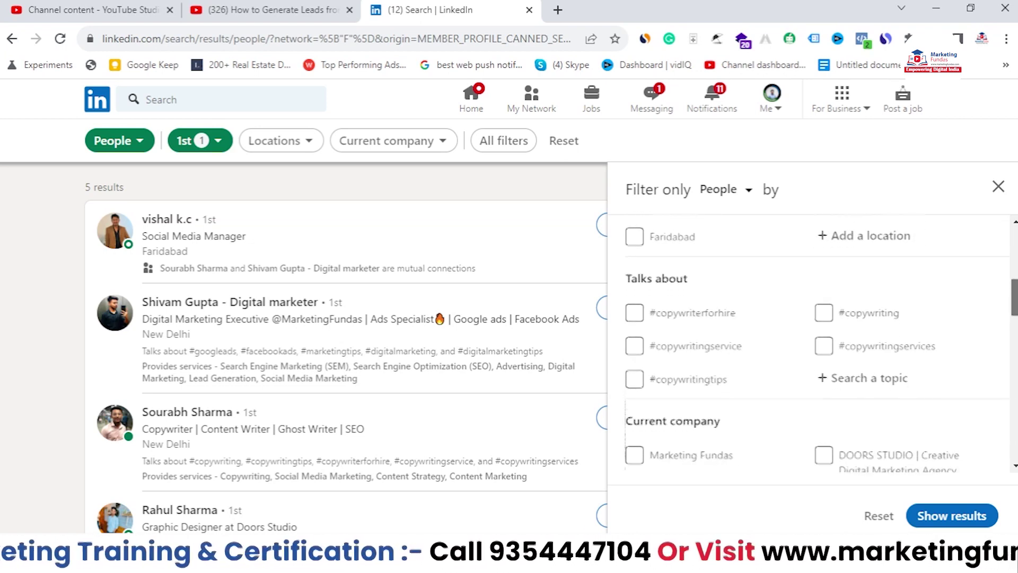
left_click_drag(615, 282, 688, 286)
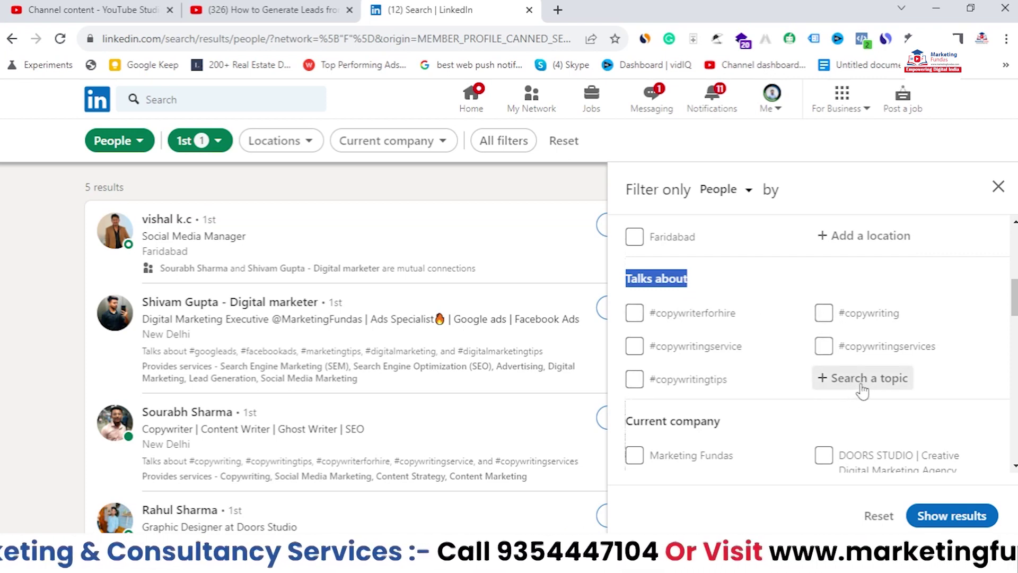
left_click(880, 387)
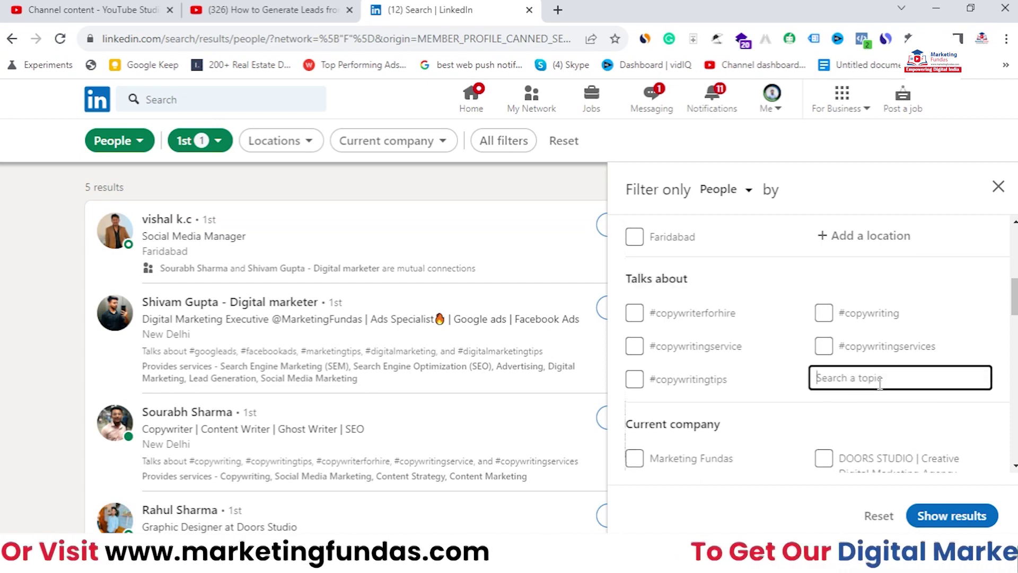
Enter '#d' as the topic, then highlight the Current company filter section
type("#d")
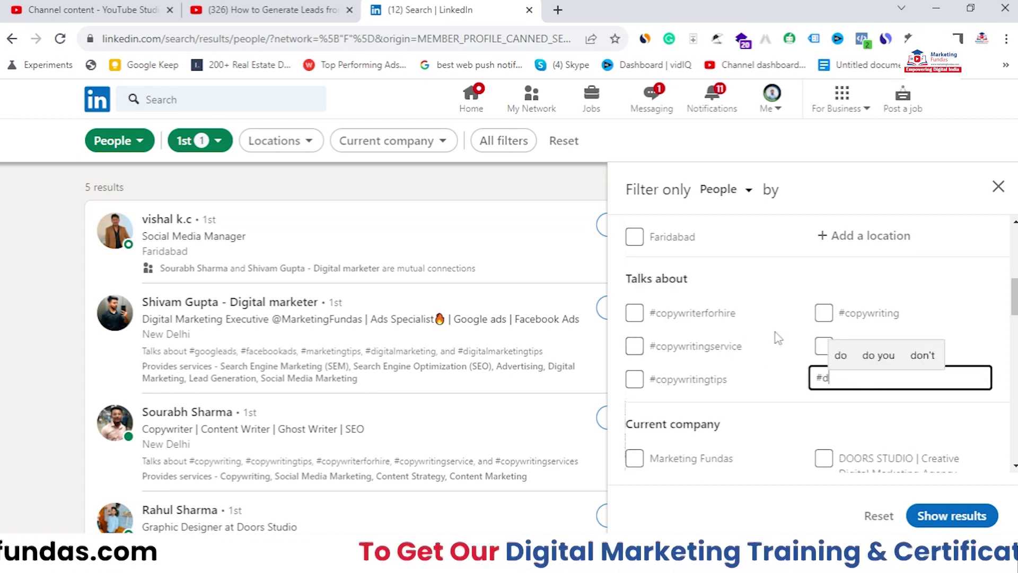
scroll(774, 337, "down", 4)
scroll(666, 277, "up", 1)
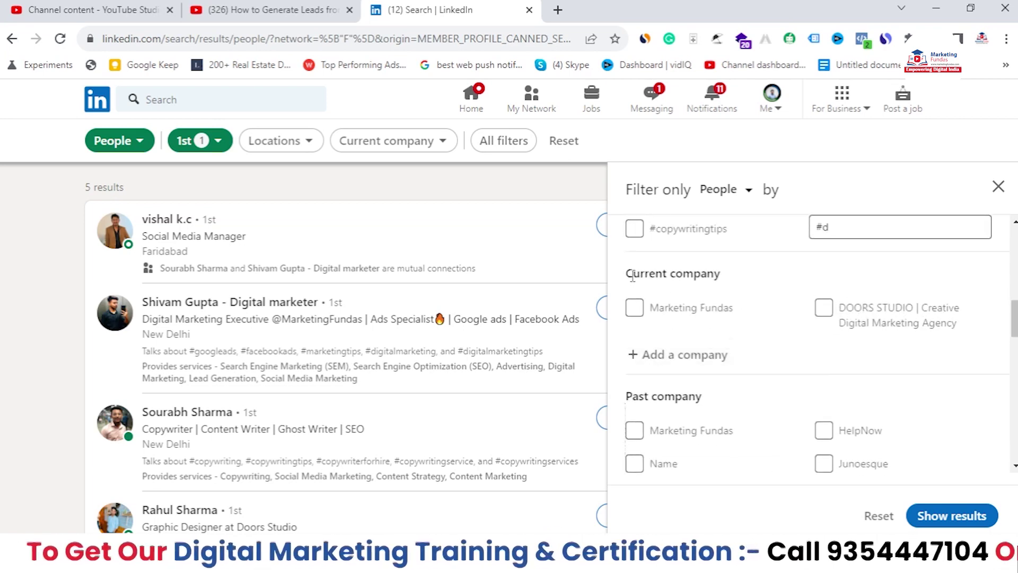
left_click_drag(632, 275, 721, 275)
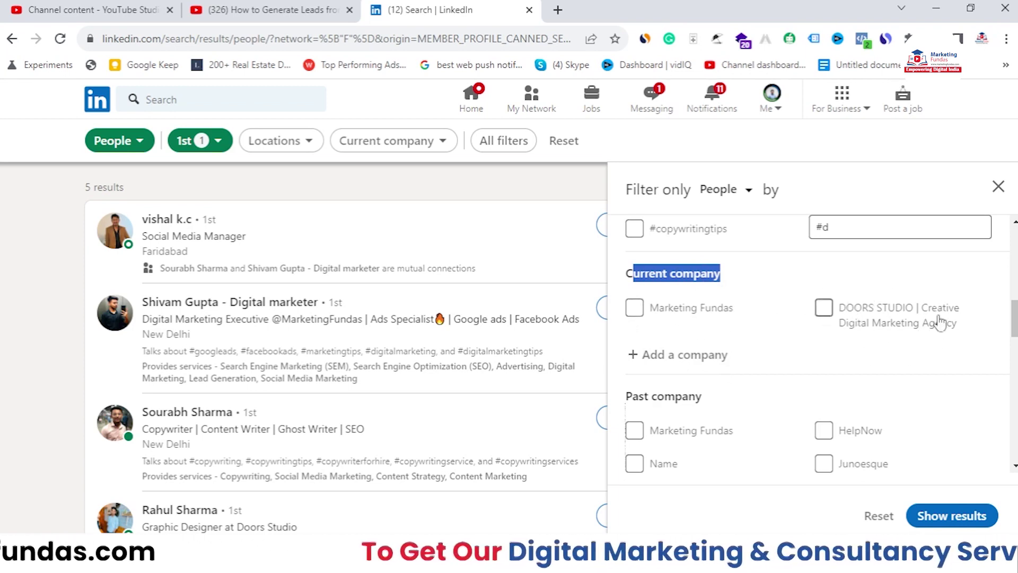
Add Microsoft as a Current company filter and untick Marketing Fundas
left_click(693, 356)
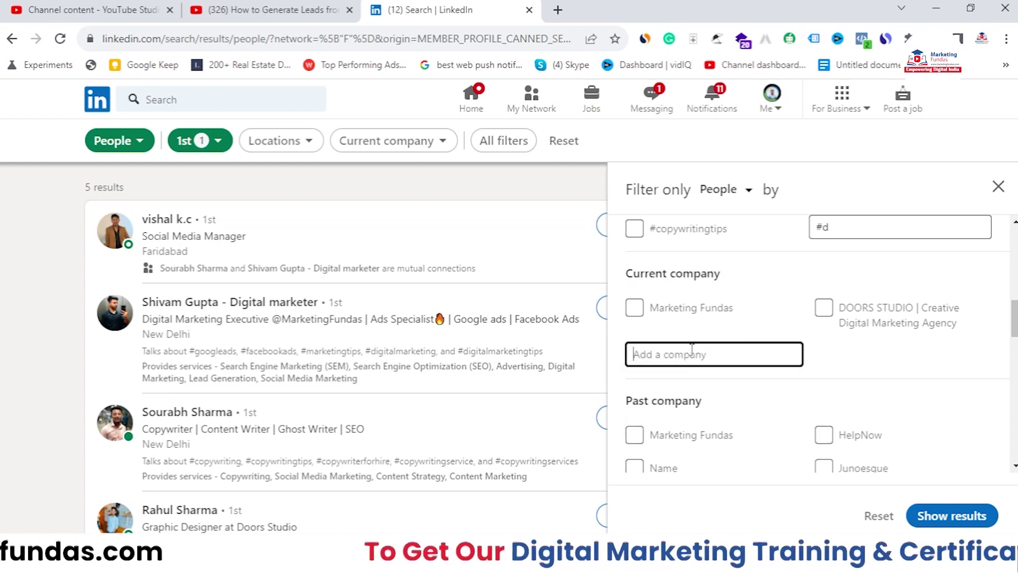
type("micsofo")
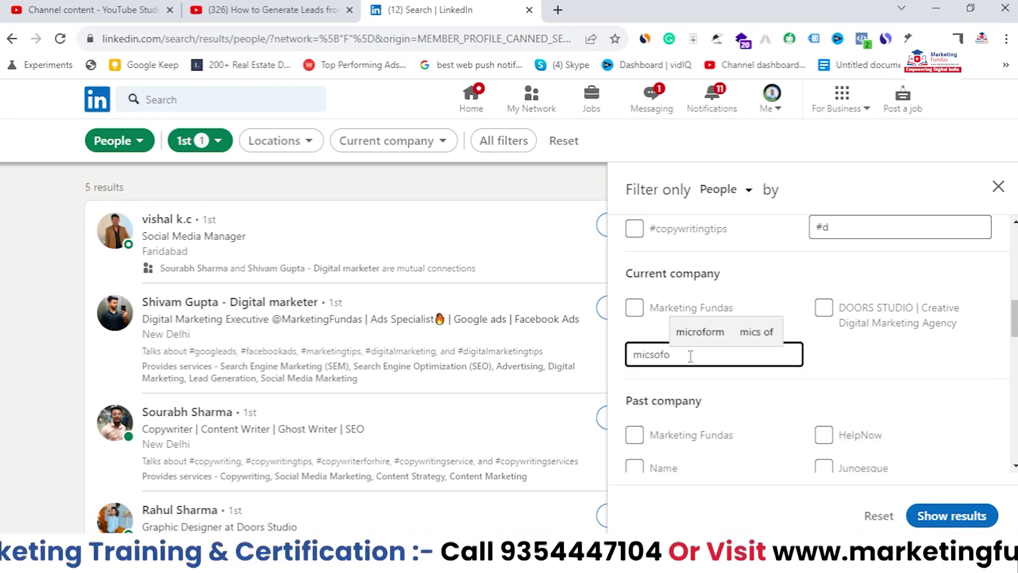
key("BackSpace")
key("BackSpace")
key("BackSpace")
key("BackSpace")
type("rofor")
key("BackSpace")
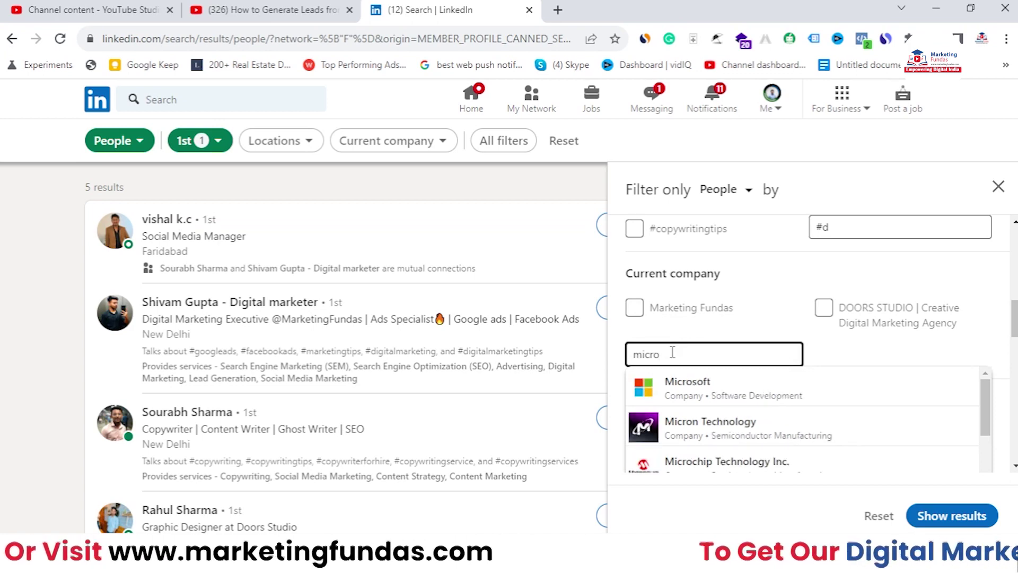
left_click(678, 385)
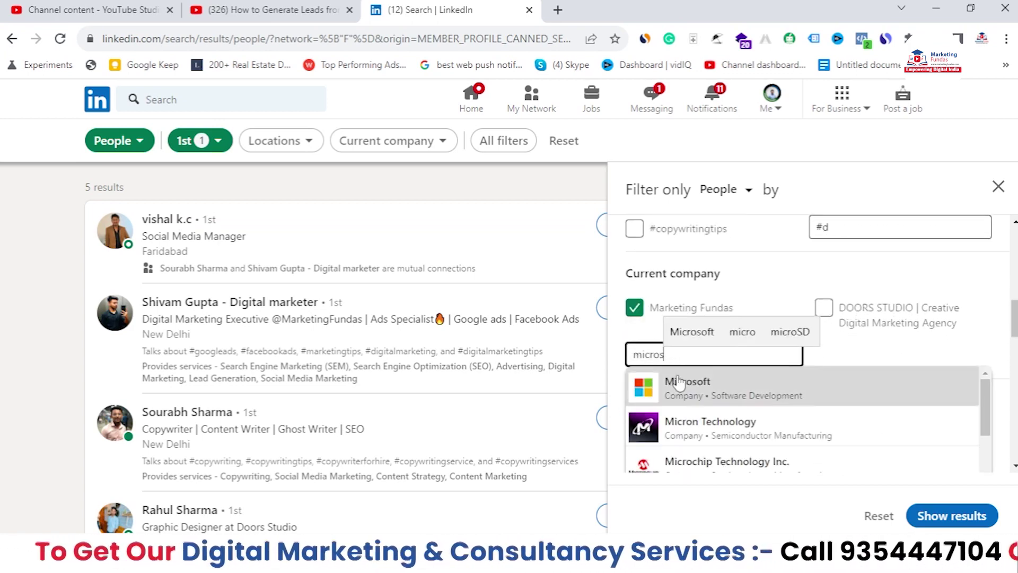
left_click(681, 380)
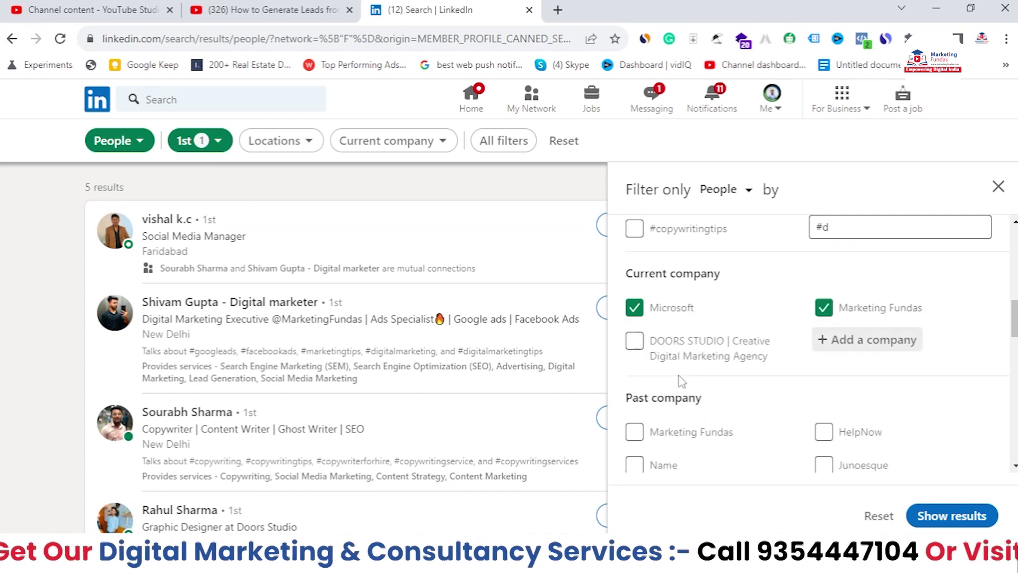
left_click(824, 308)
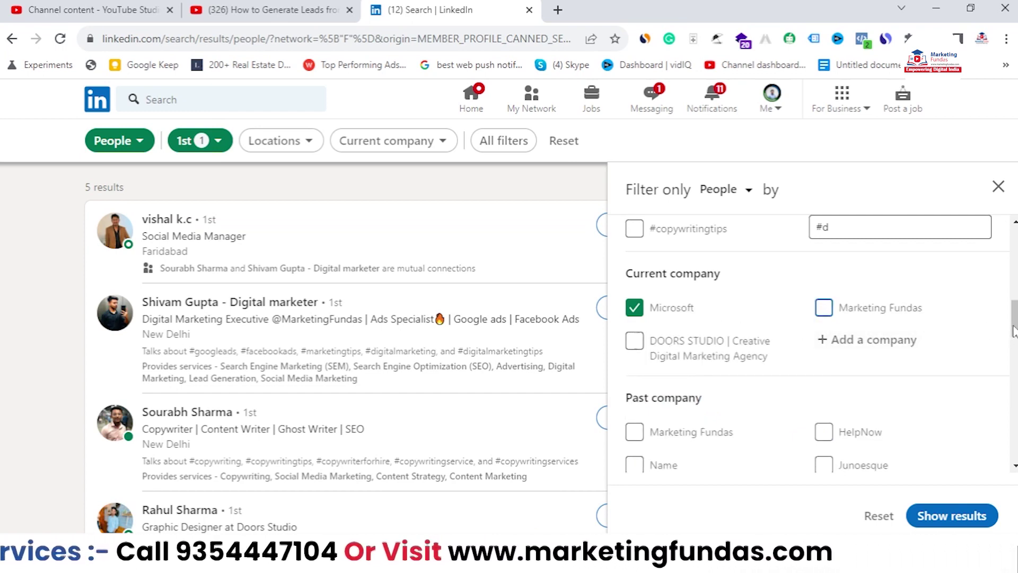
scroll(1014, 331, "up", 1)
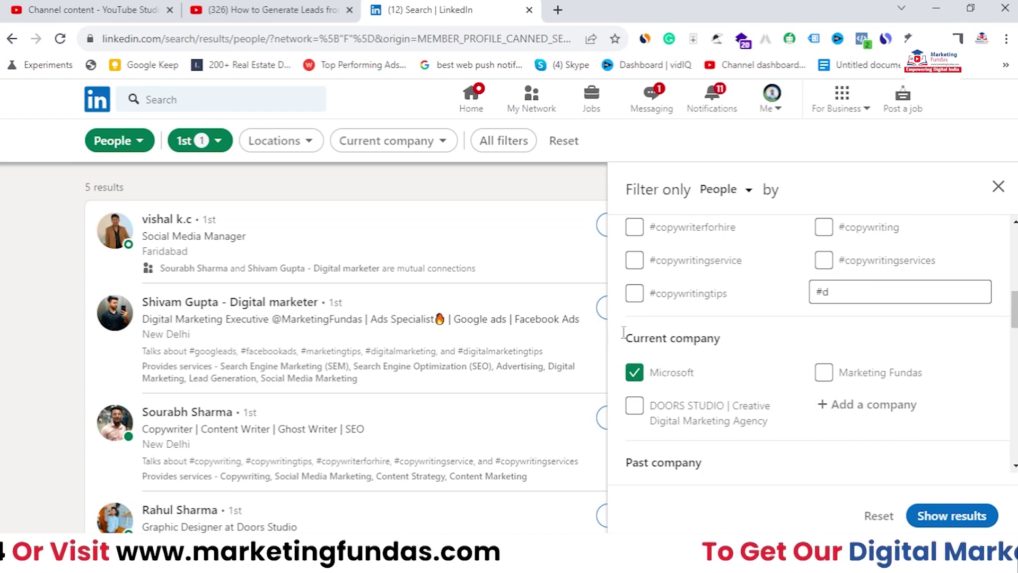
left_click_drag(626, 340, 721, 341)
scroll(684, 377, "down", 1)
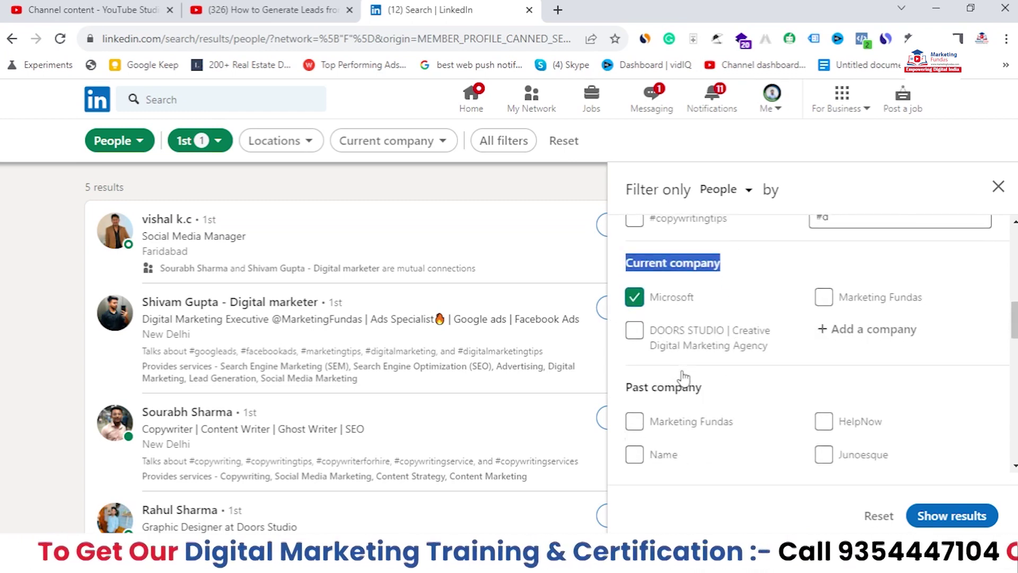
scroll(671, 281, "down", 2)
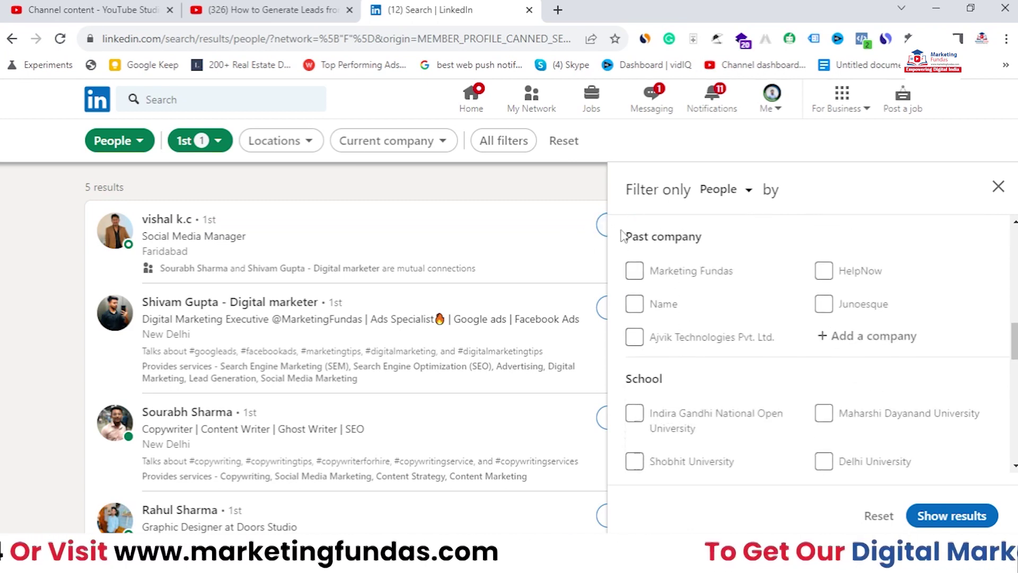
scroll(623, 239, "up", 5)
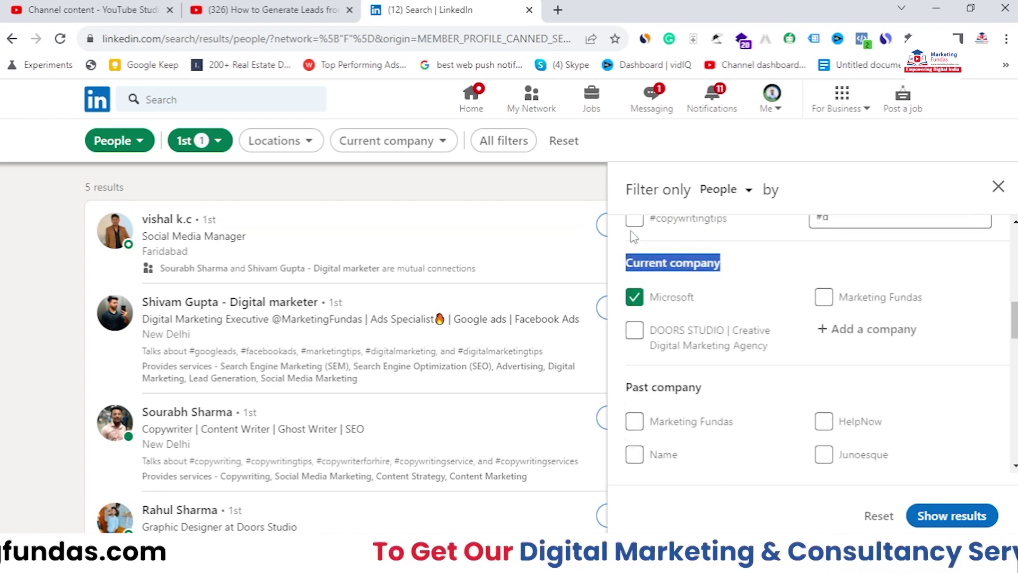
scroll(627, 302, "down", 4)
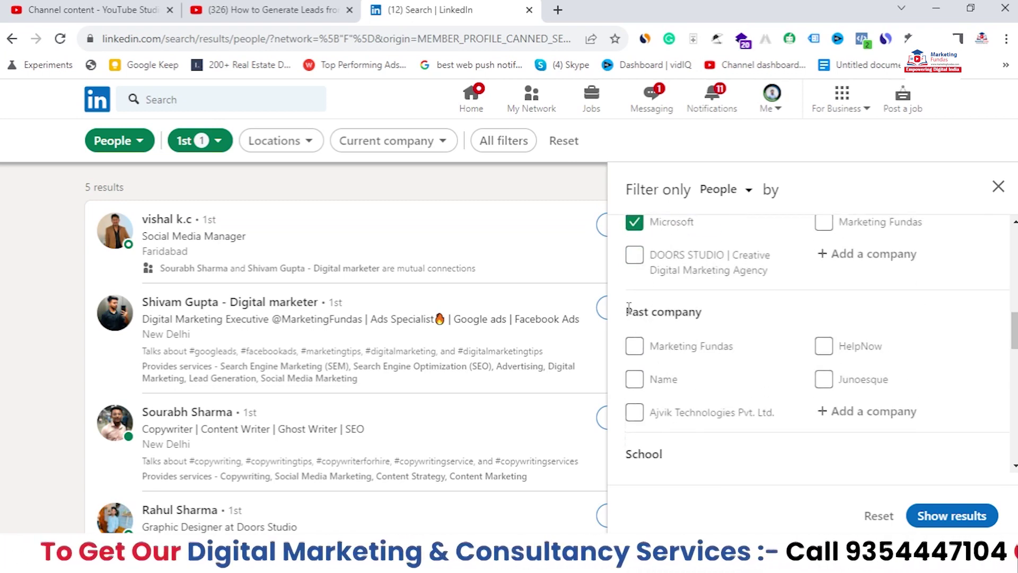
left_click_drag(628, 307, 705, 315)
scroll(706, 315, "down", 3)
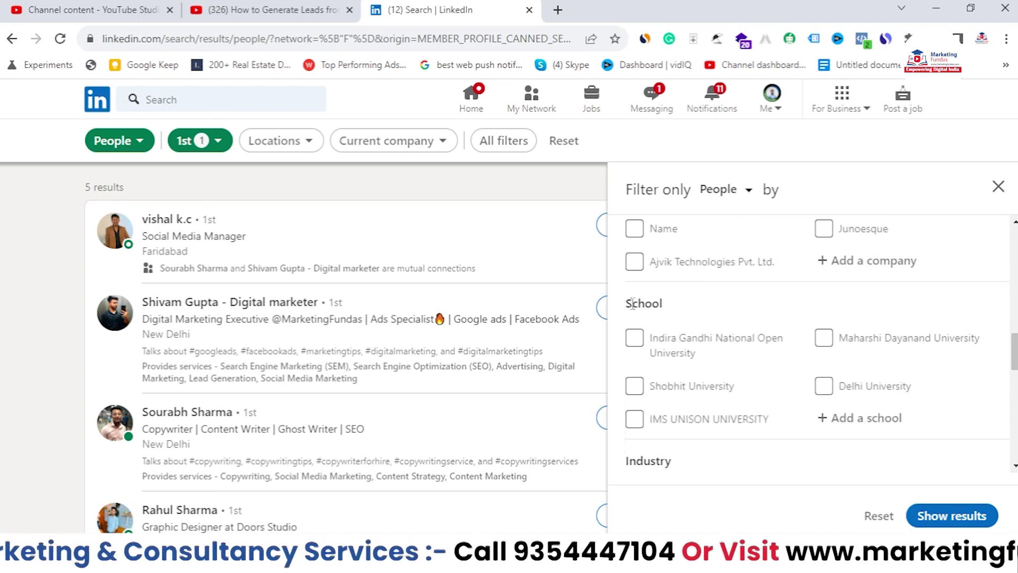
scroll(675, 299, "down", 7)
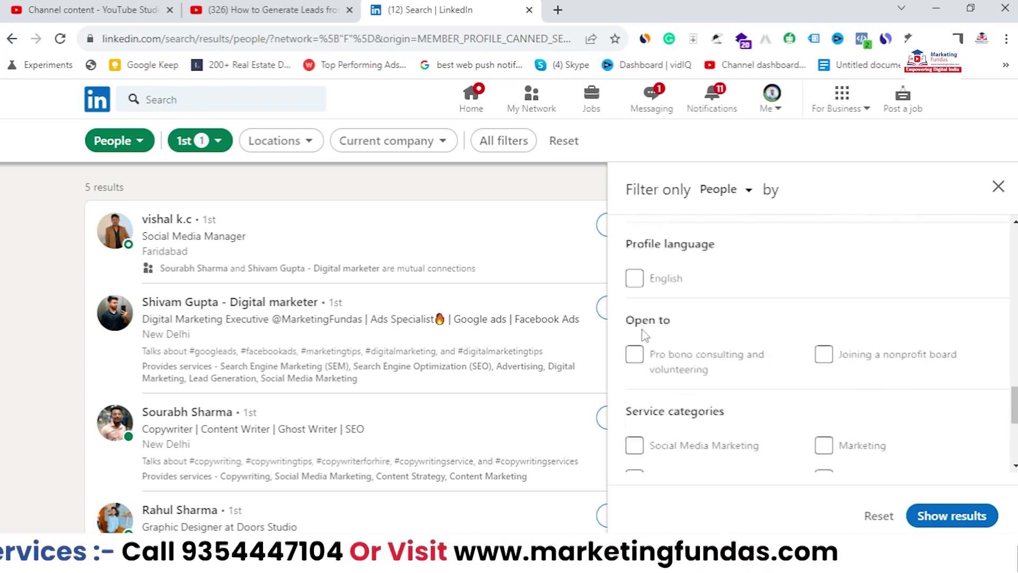
scroll(658, 271, "down", 2)
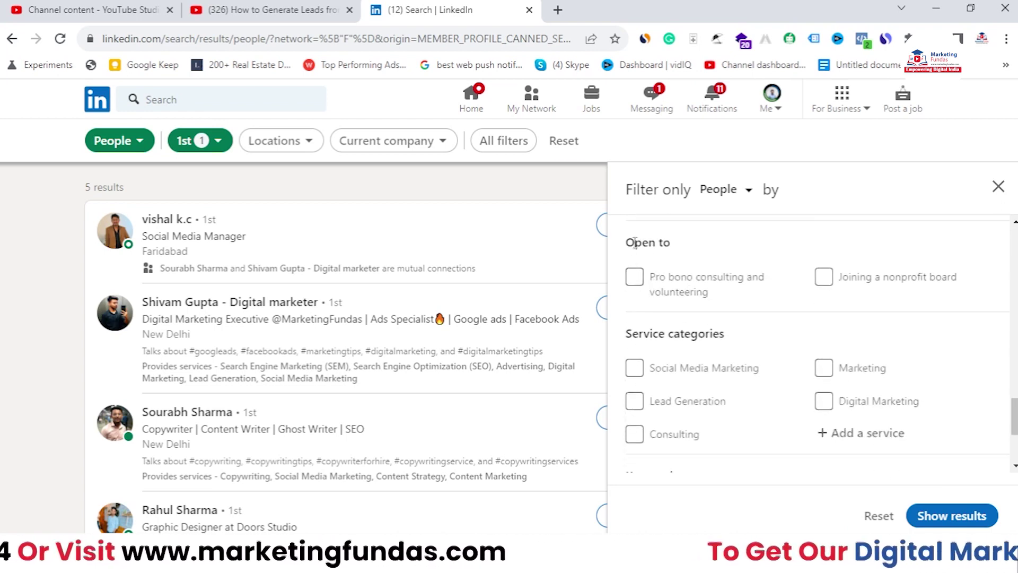
left_click_drag(632, 244, 673, 245)
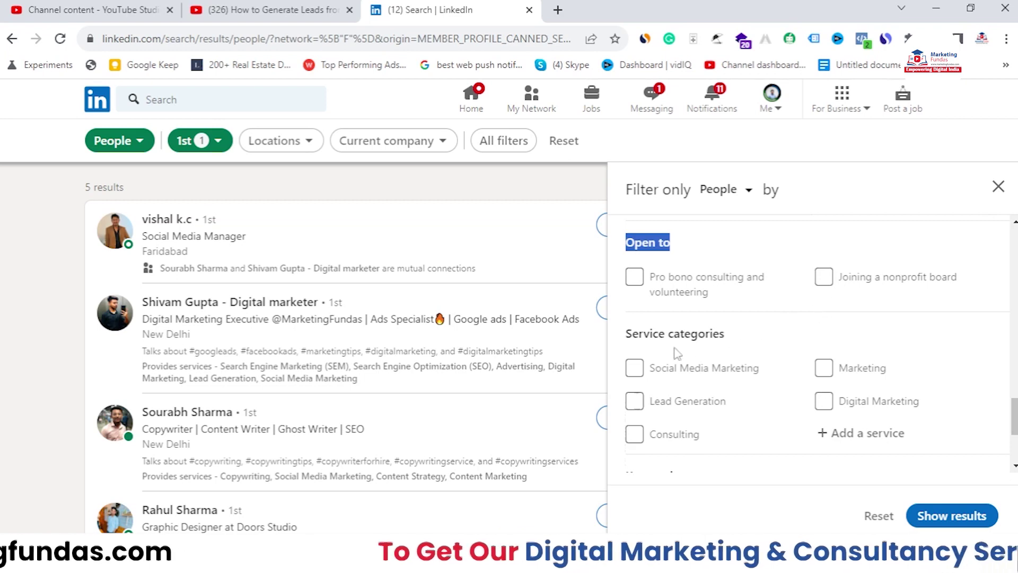
left_click_drag(624, 340, 754, 339)
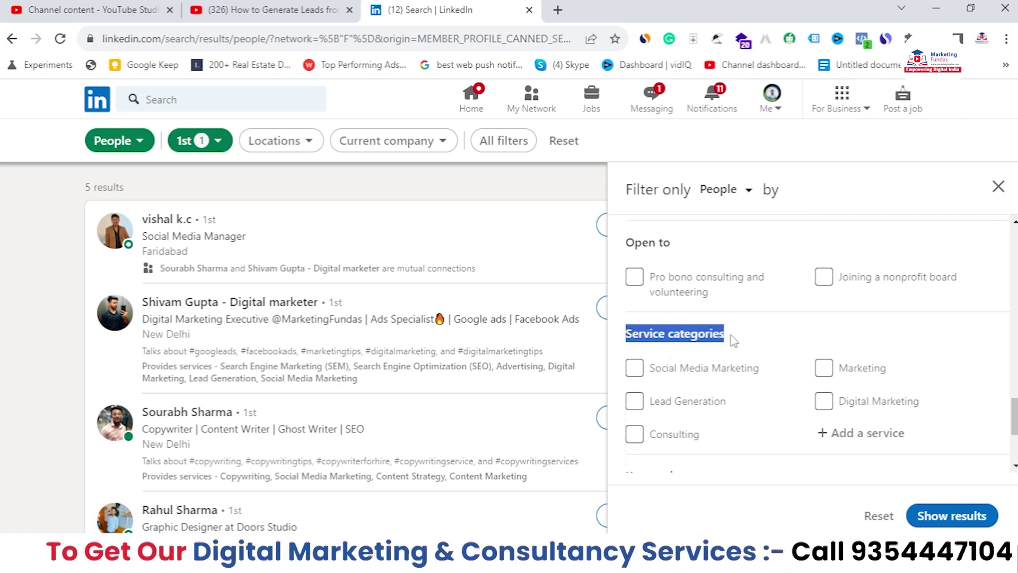
scroll(734, 348, "down", 1)
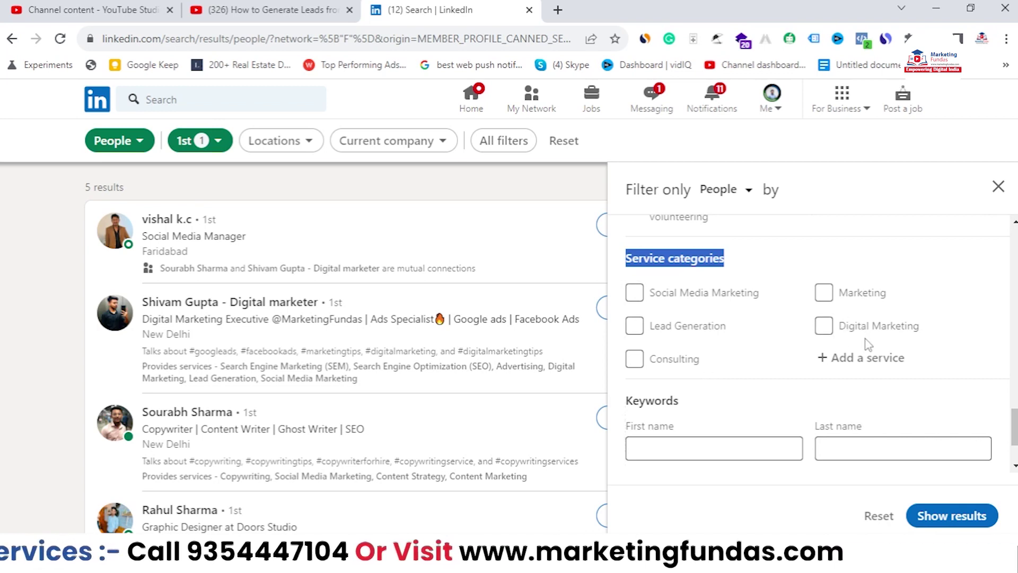
scroll(853, 363, "down", 1)
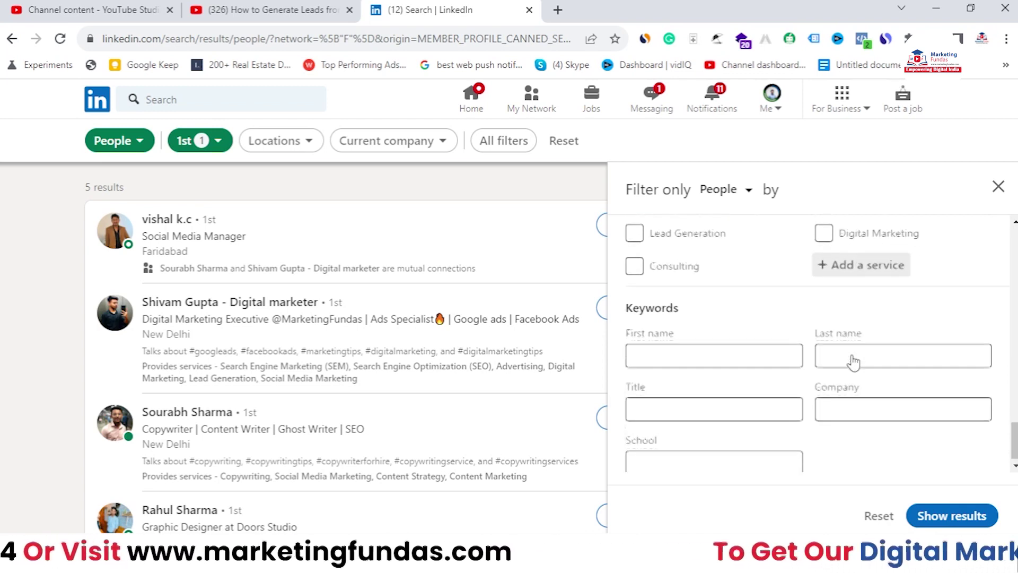
left_click_drag(631, 327, 688, 317)
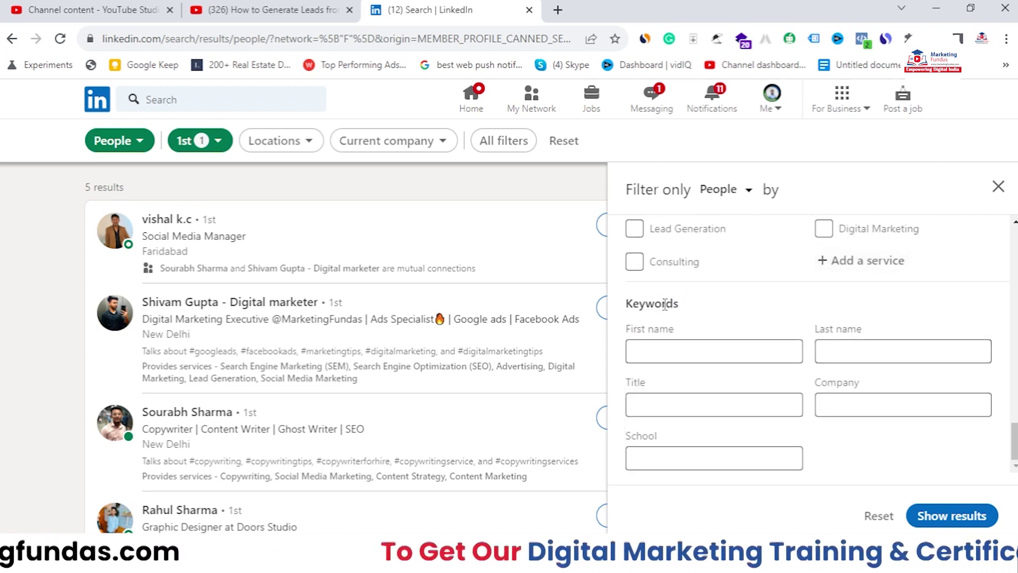
double_click(664, 303)
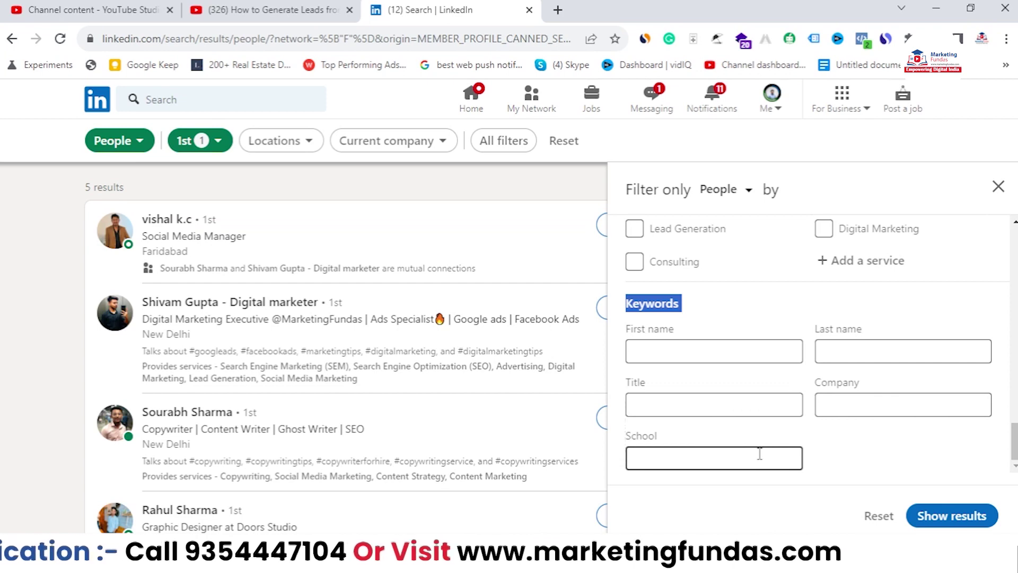
Enter 'ma' in the First name filter field
left_click(732, 345)
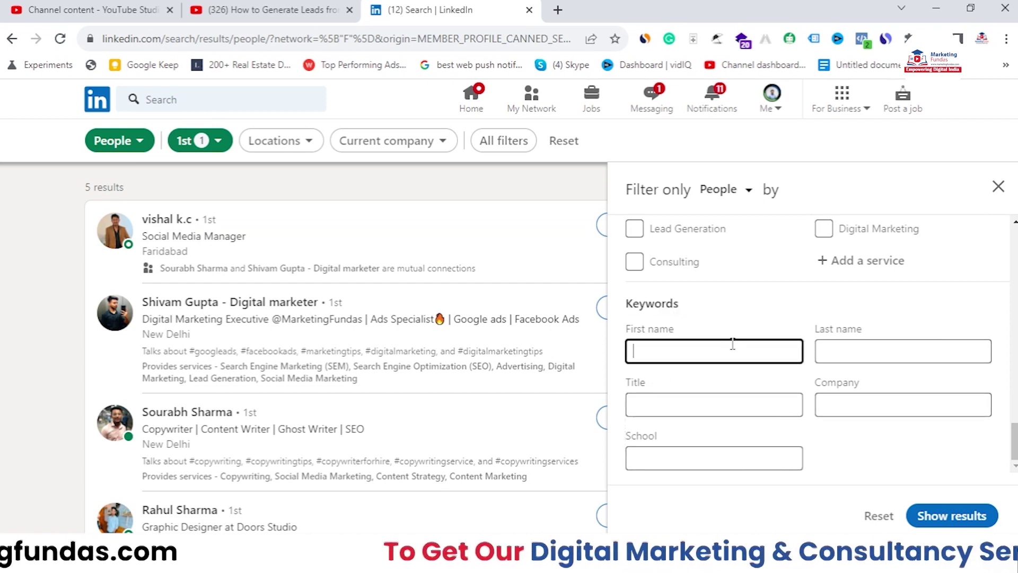
type("max")
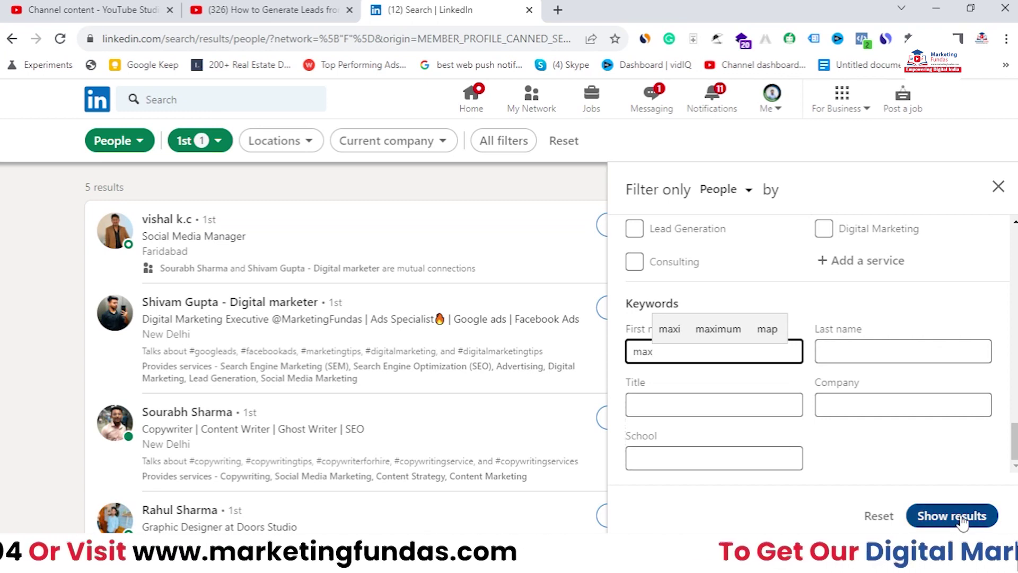
scroll(906, 391, "up", 10)
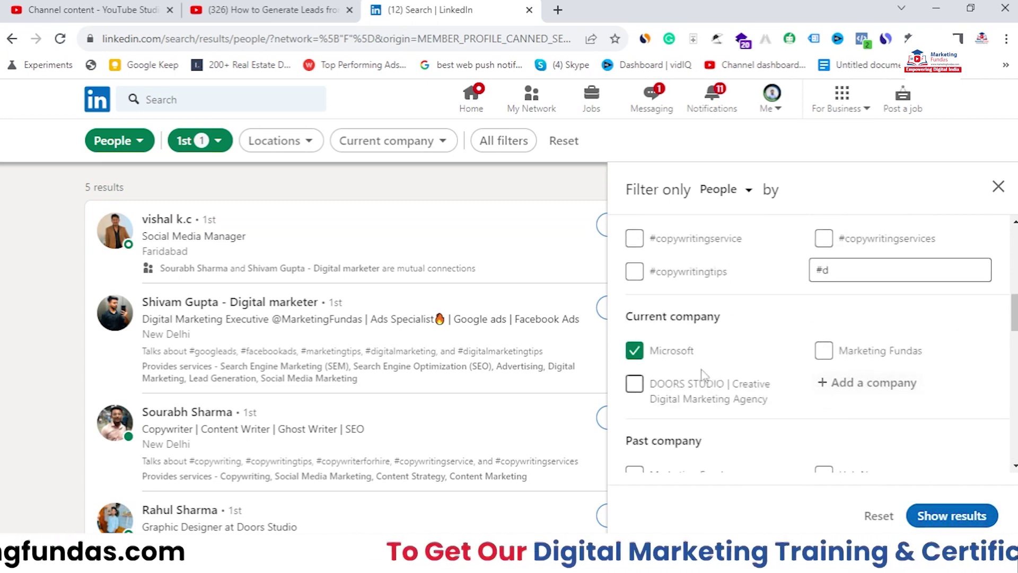
scroll(720, 330, "up", 6)
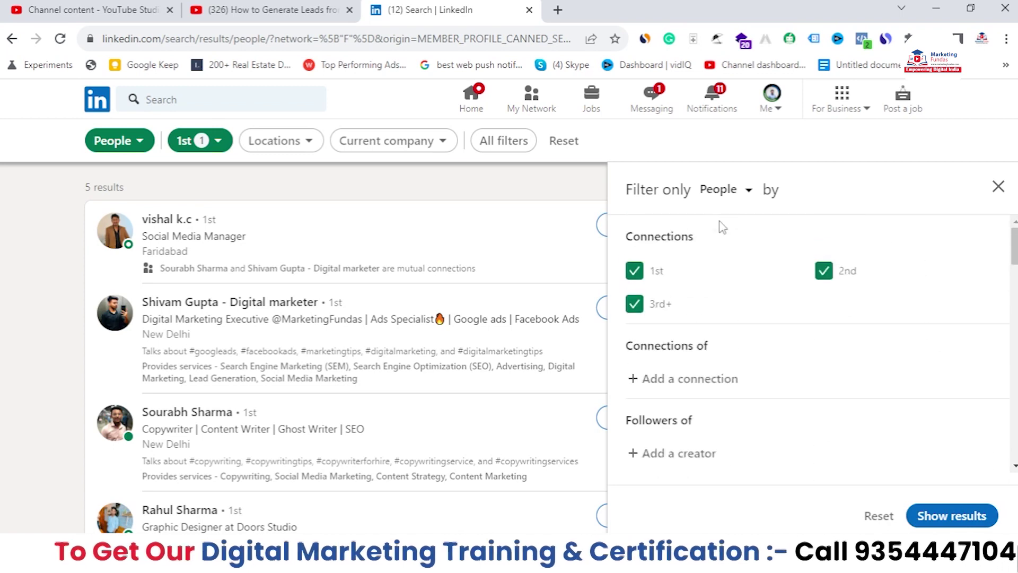
Untick 1st, 2nd and 3rd+ connections and show the 156 filtered results
left_click(655, 277)
left_click(636, 304)
left_click(824, 271)
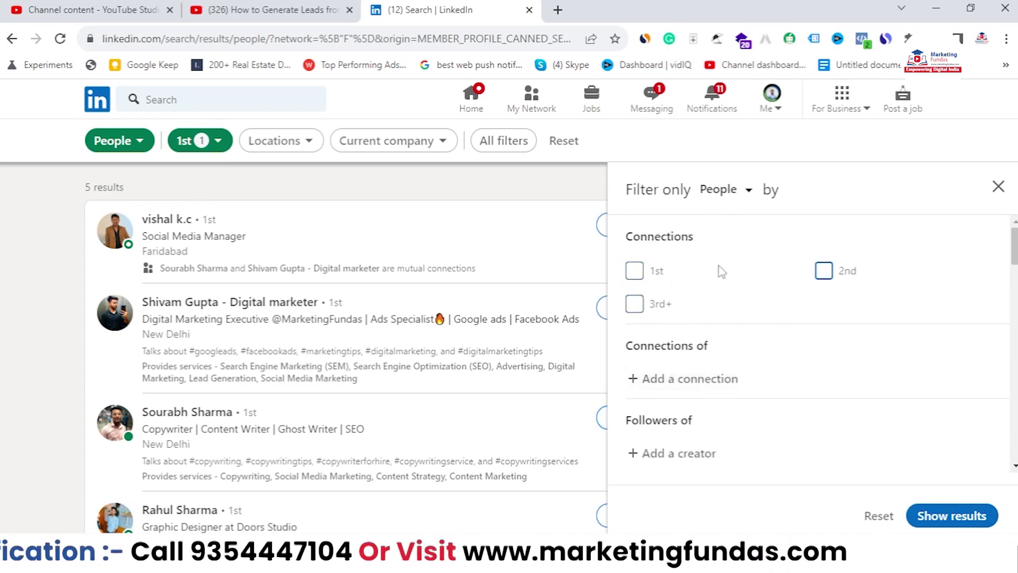
left_click_drag(633, 235, 730, 254)
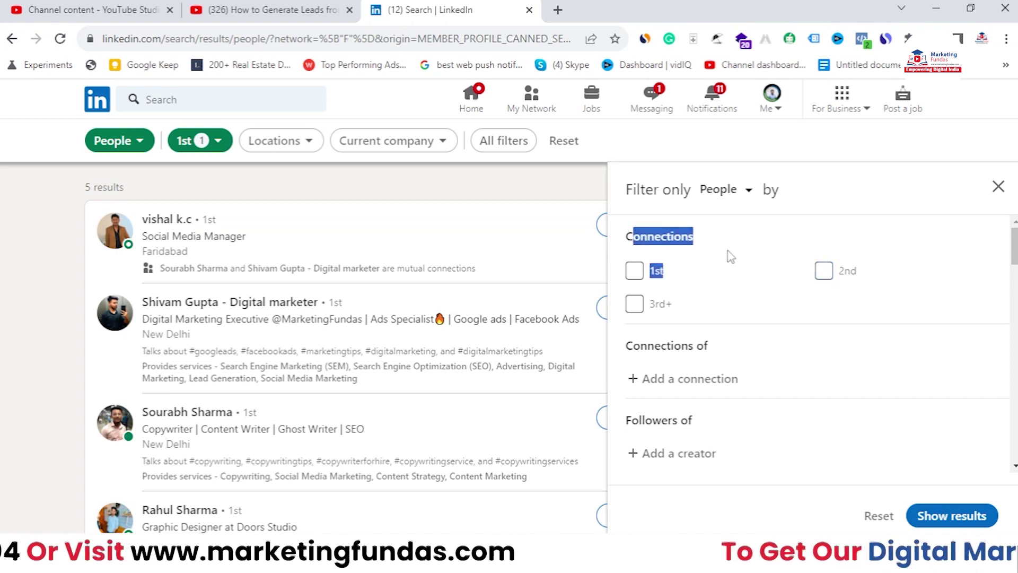
double_click(645, 233)
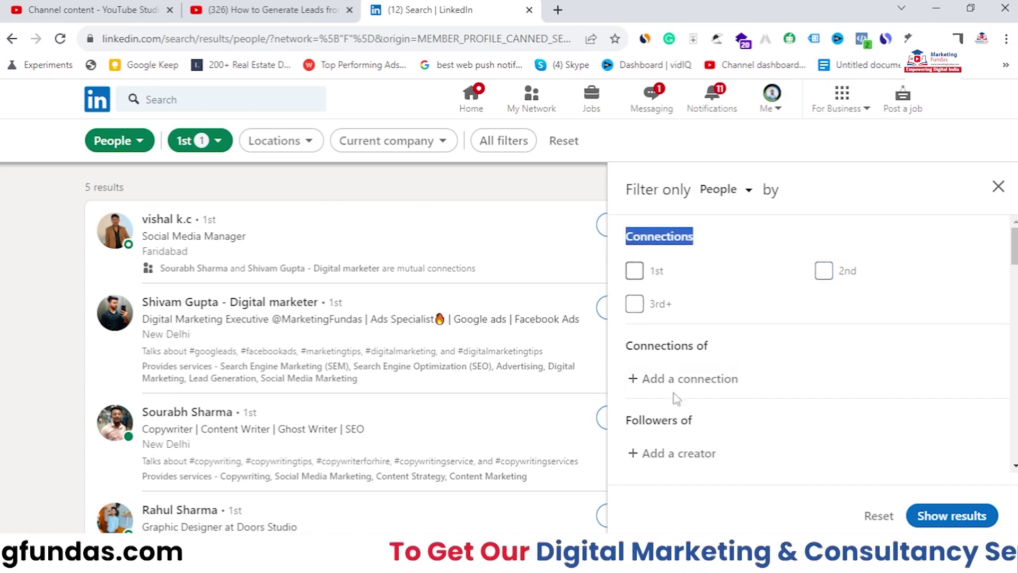
scroll(871, 333, "down", 10)
left_click(944, 516)
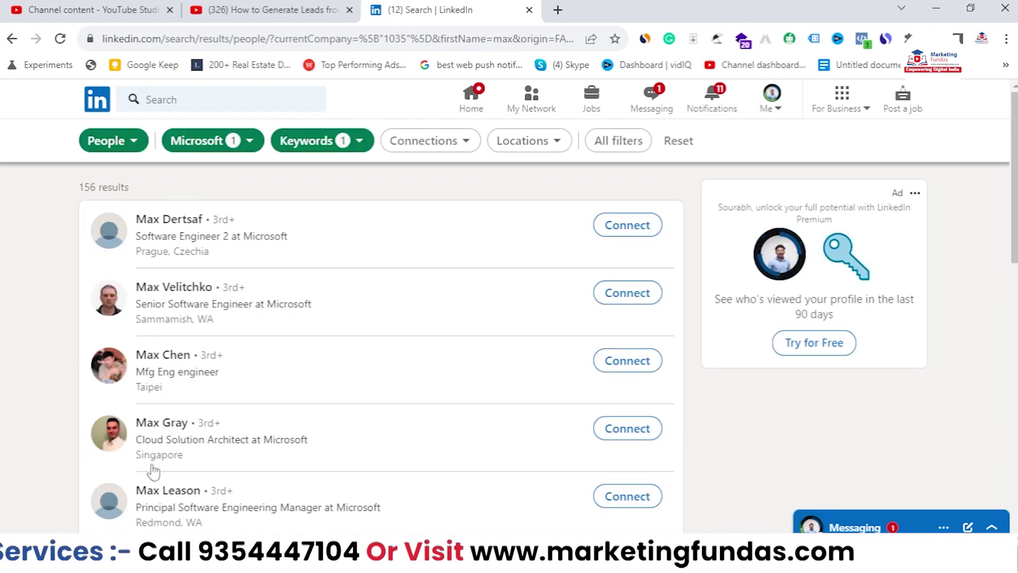
Scroll through the 156 Microsoft results and open the second person's profile
scroll(212, 467, "down", 1)
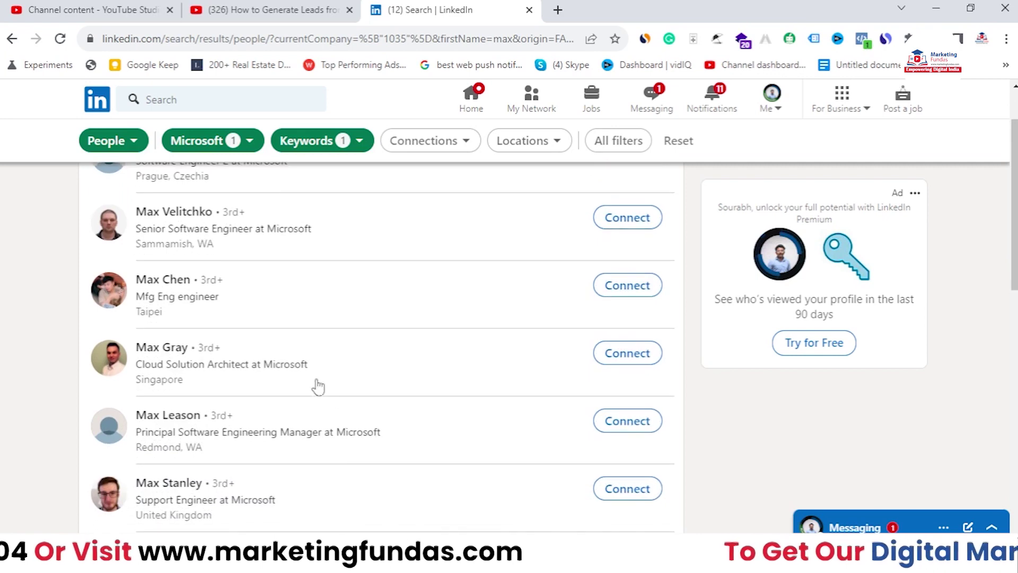
scroll(233, 276, "up", 1)
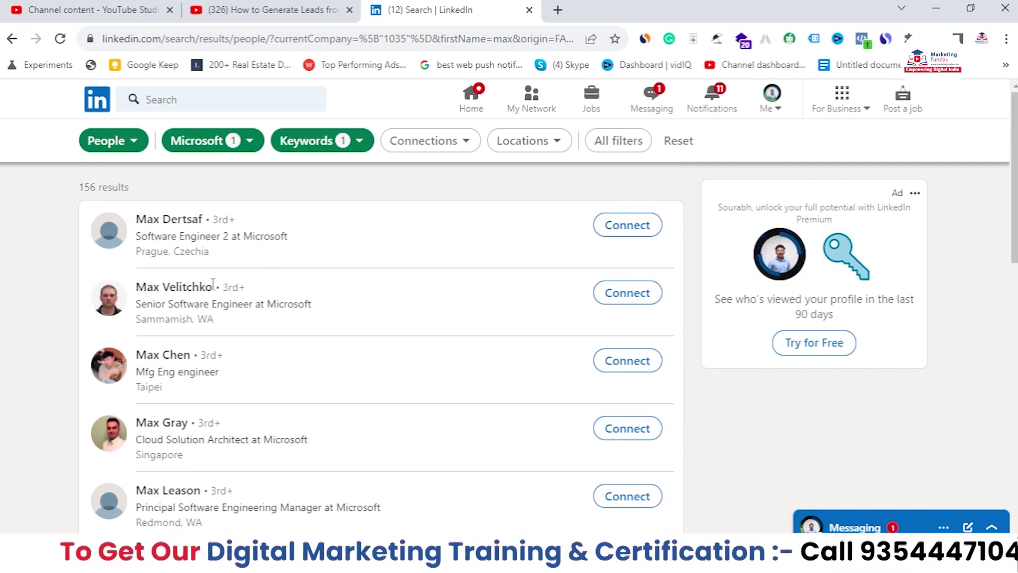
scroll(281, 318, "down", 2)
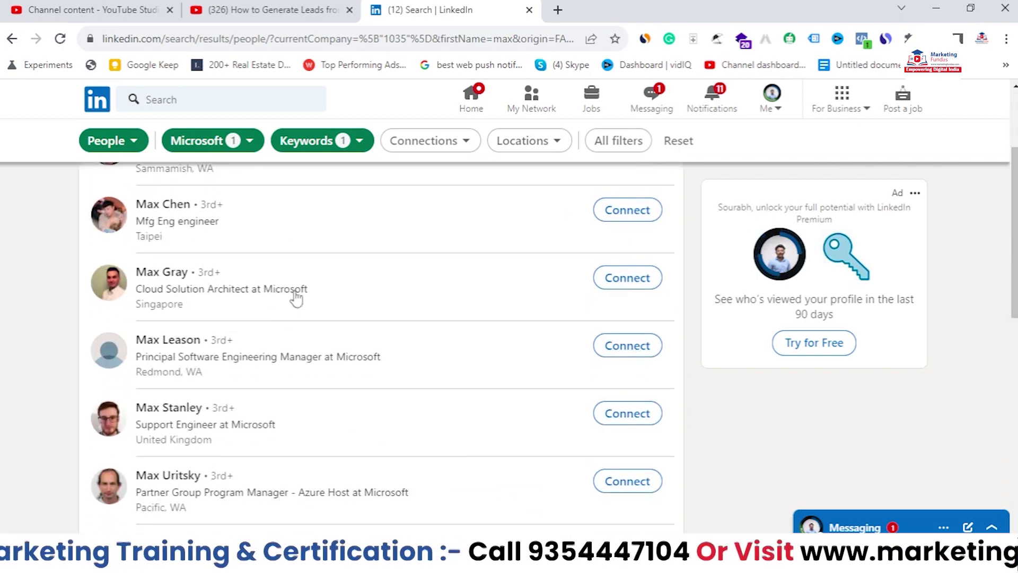
scroll(276, 396, "down", 4)
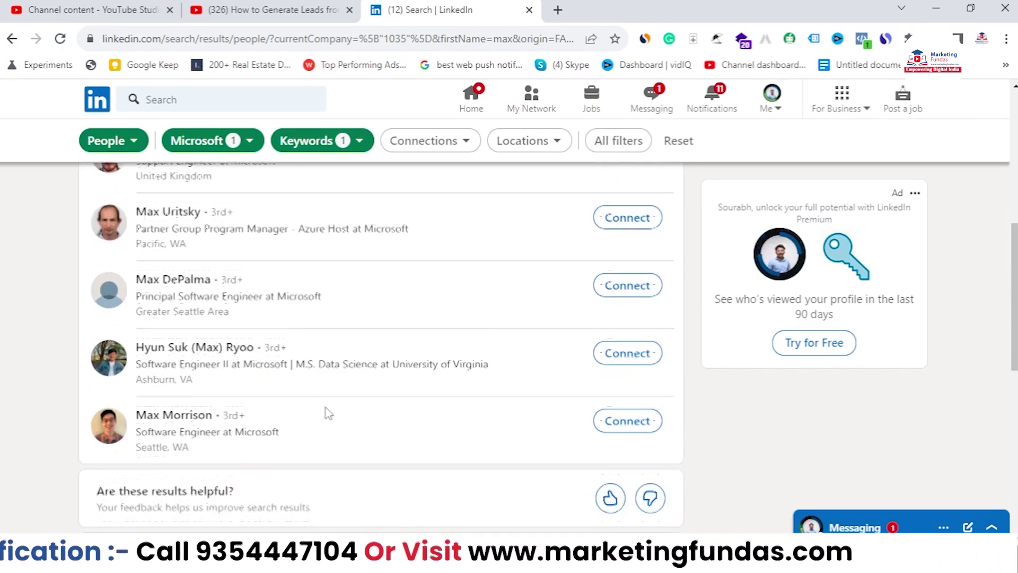
scroll(333, 408, "up", 6)
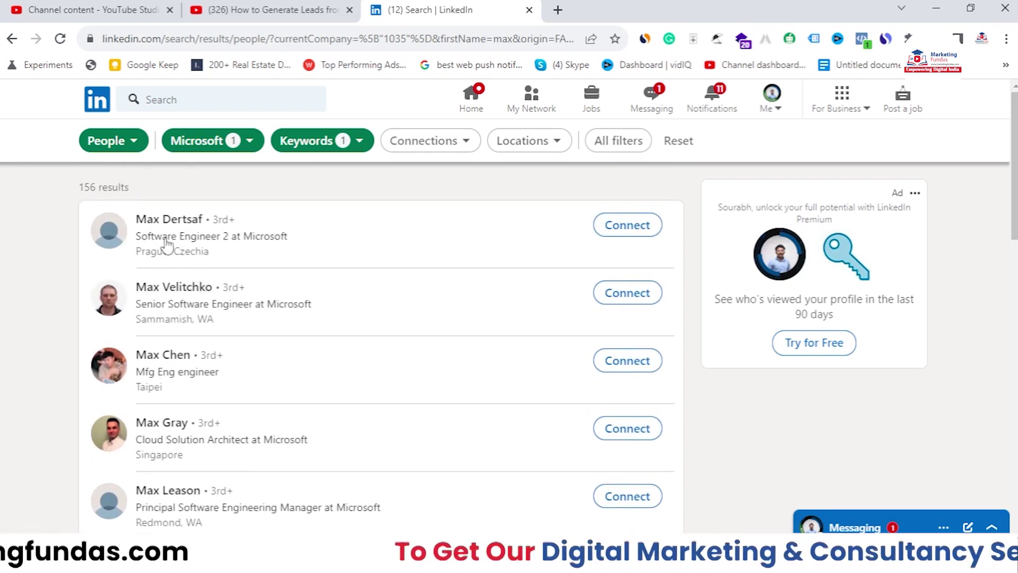
left_click(170, 289)
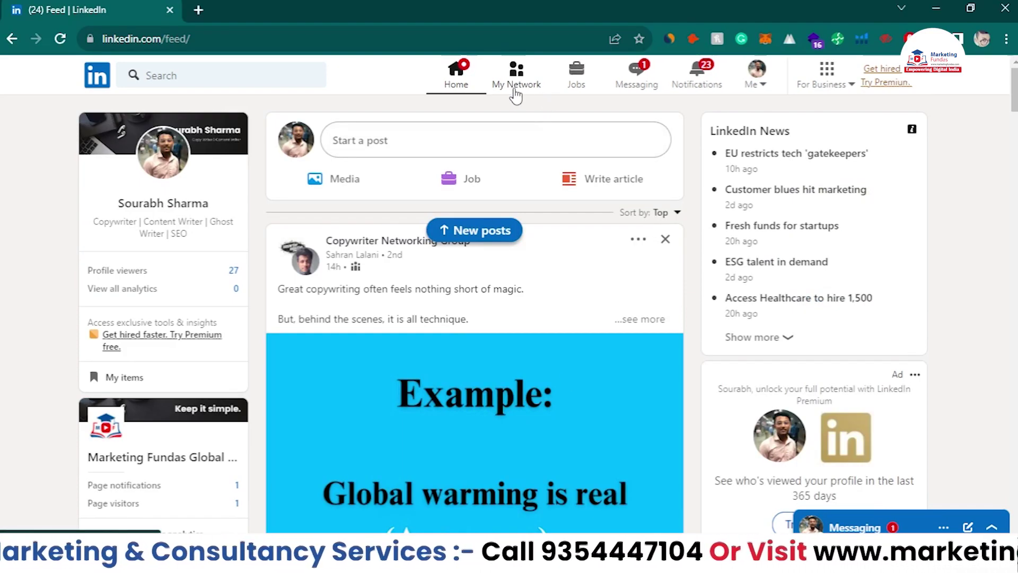
Go to My Network and open the full list of 520 connections
left_click(515, 93)
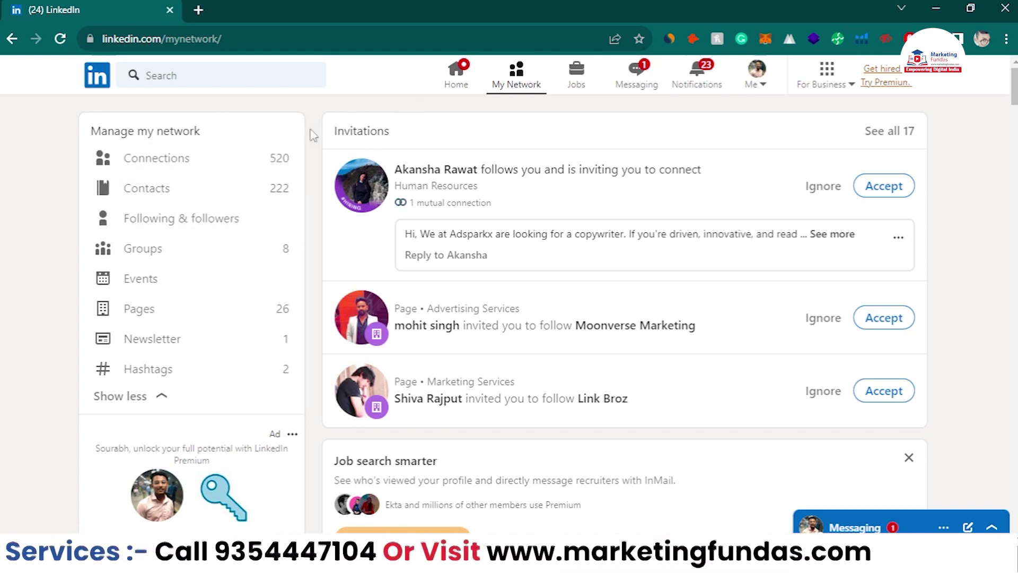
scroll(954, 191, "down", 3)
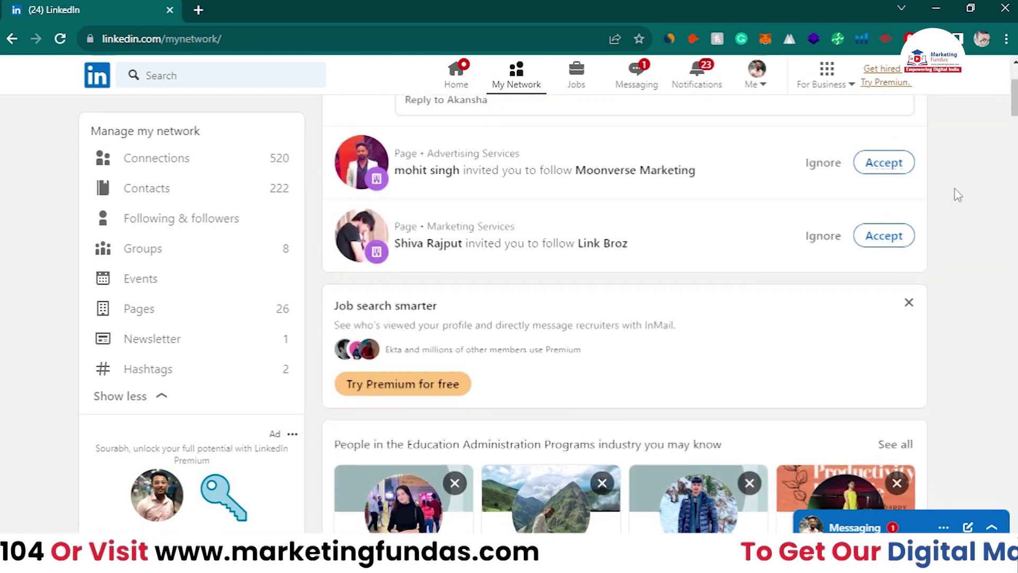
scroll(954, 191, "up", 3)
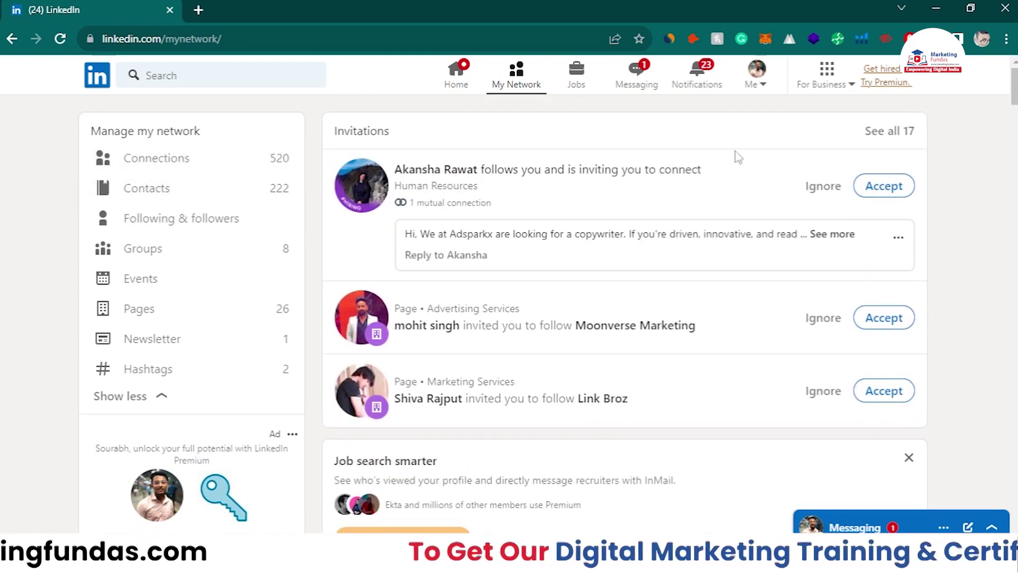
left_click(145, 170)
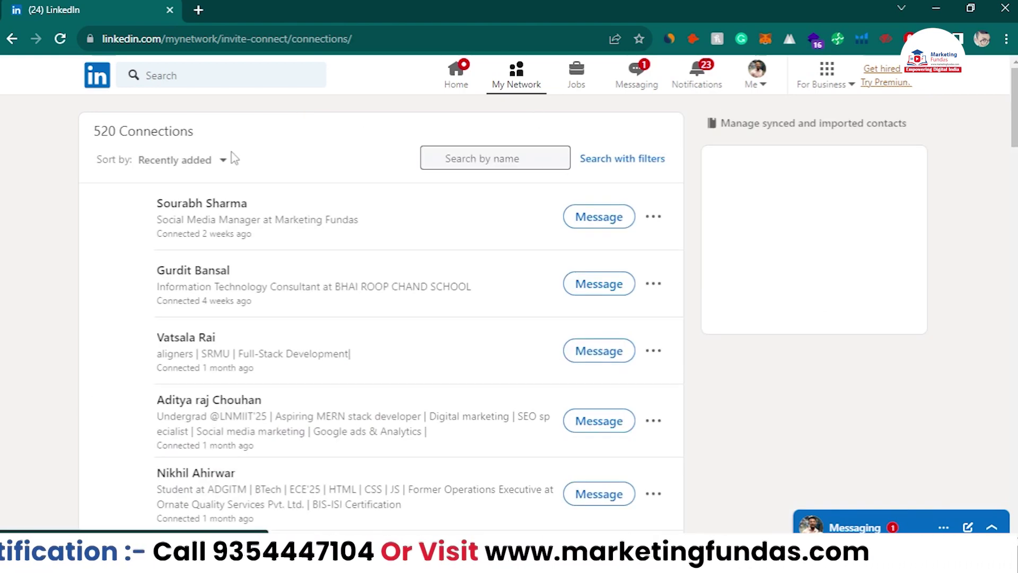
Search connections with All filters and add the chosen contact under Connections of
left_click(612, 160)
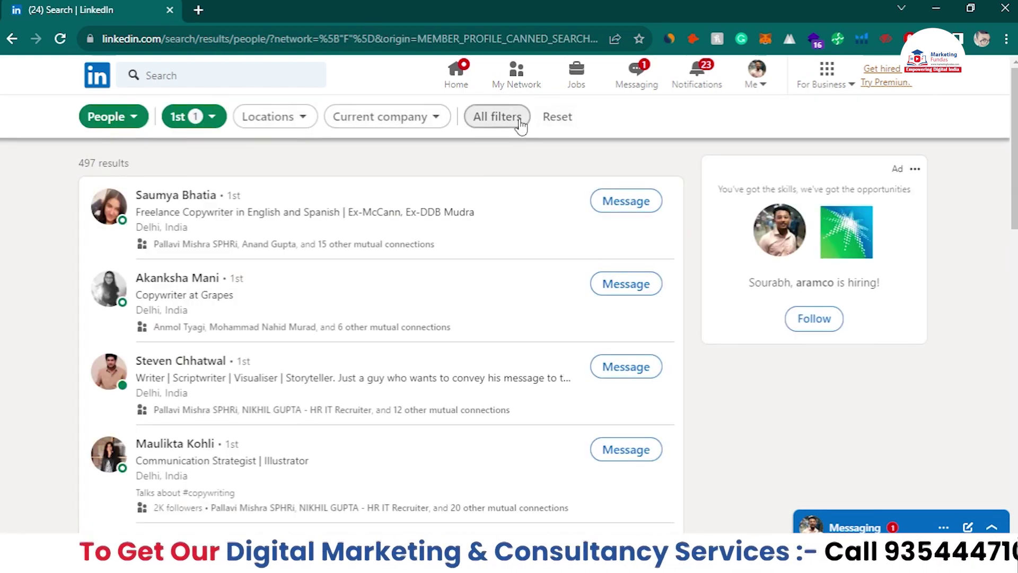
left_click(521, 125)
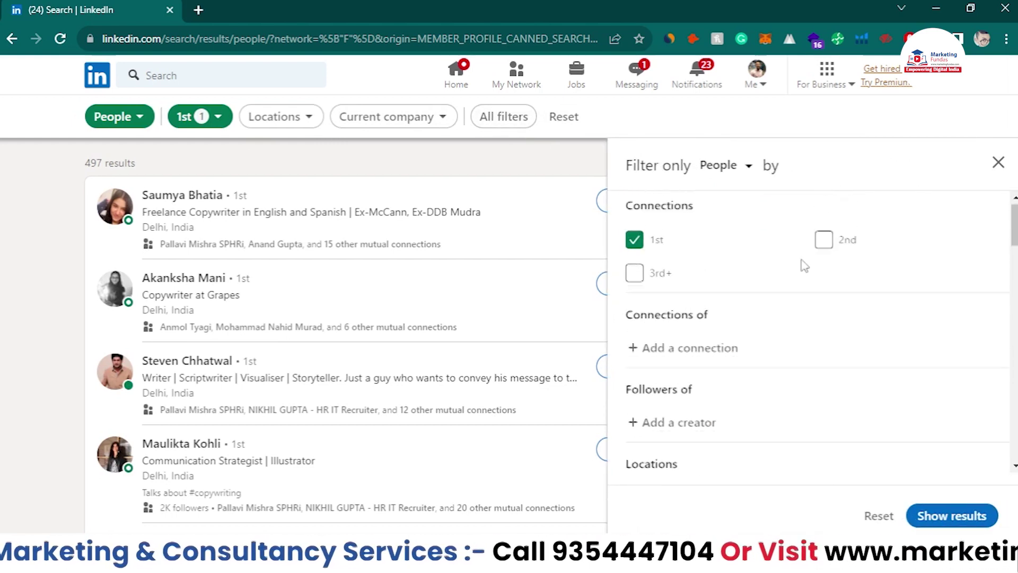
scroll(800, 303, "down", 6)
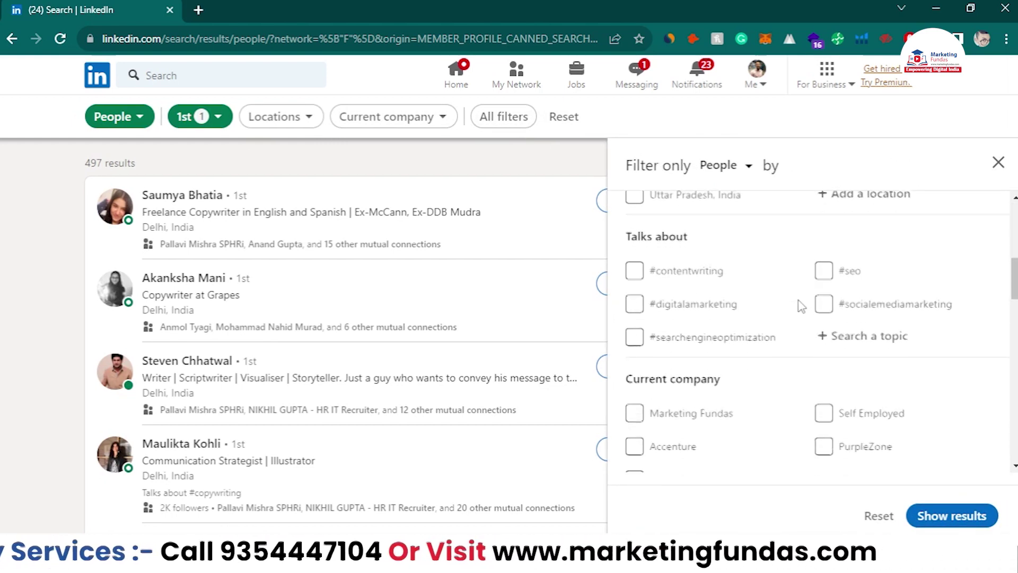
scroll(800, 306, "down", 6)
scroll(801, 306, "up", 7)
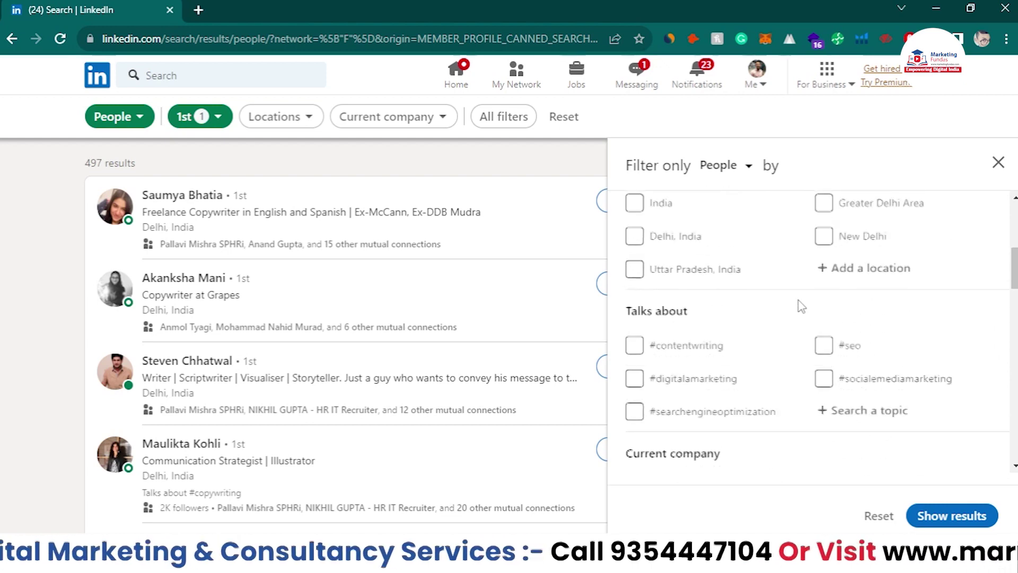
scroll(801, 307, "up", 5)
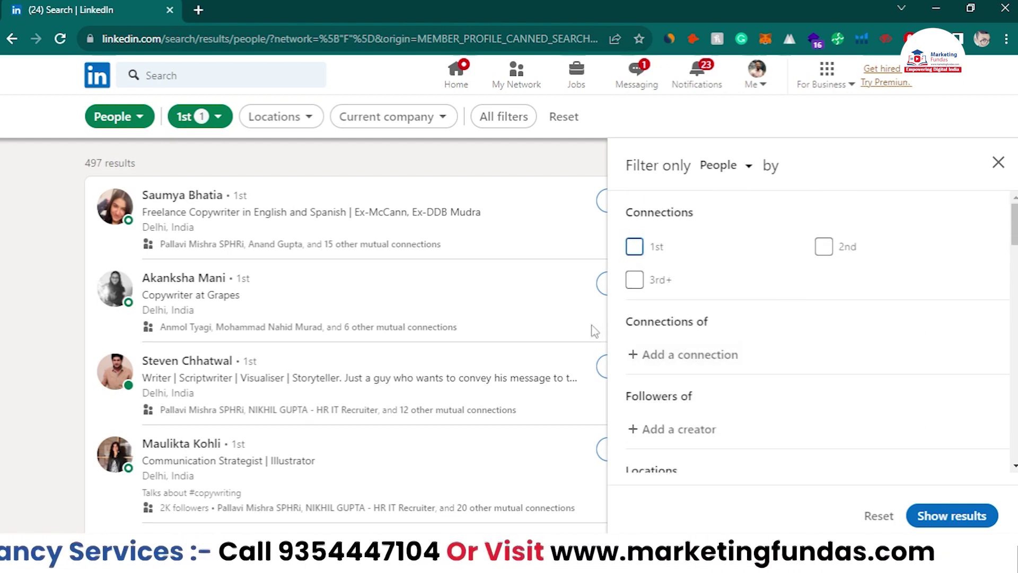
left_click(667, 355)
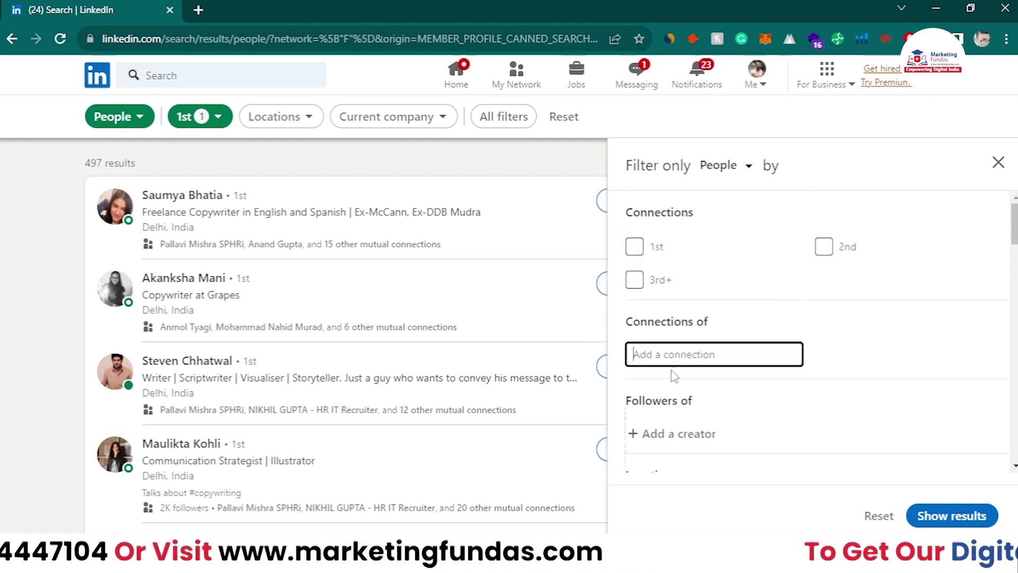
type("hite")
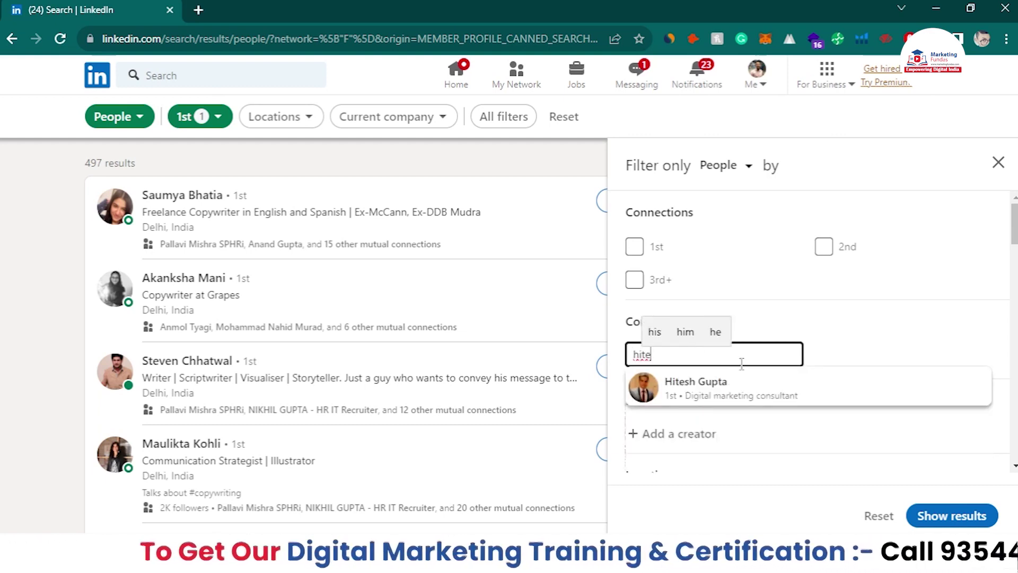
left_click(762, 386)
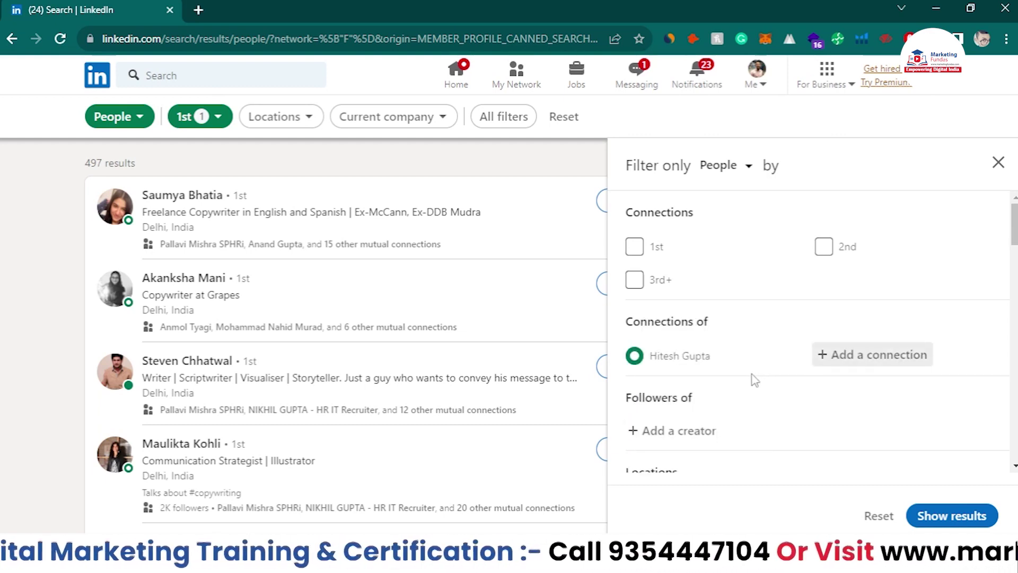